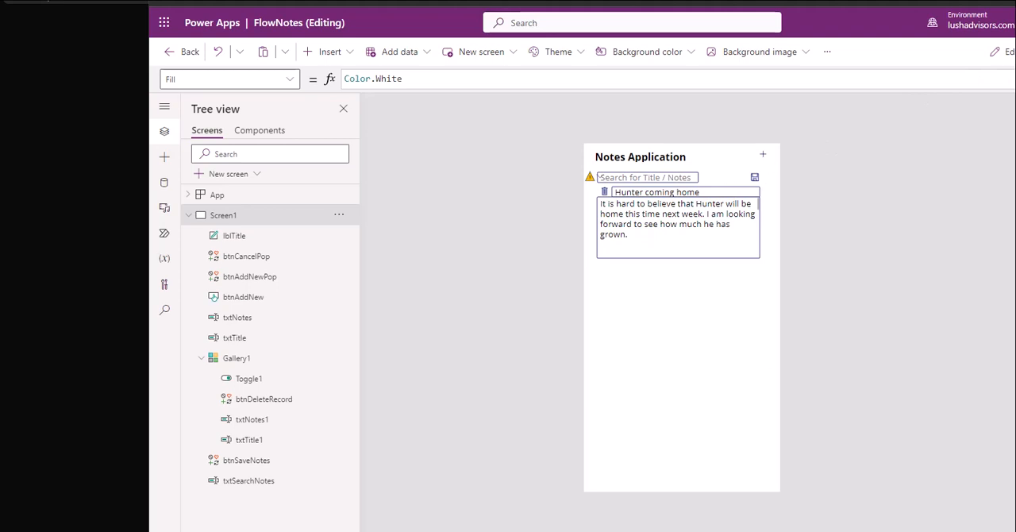
Step: Preview the notes app and test opening and closing the new-note popup twice
key("F5")
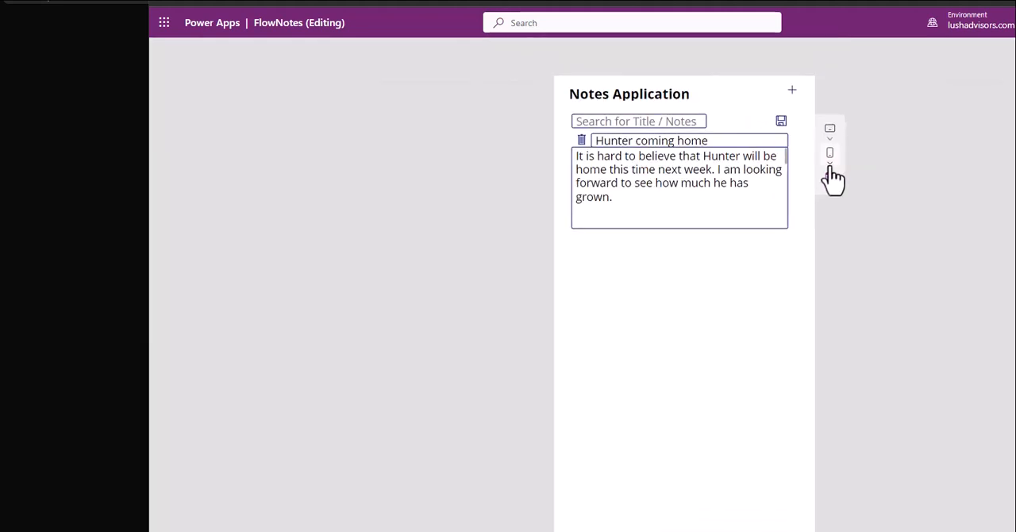
left_click(792, 93)
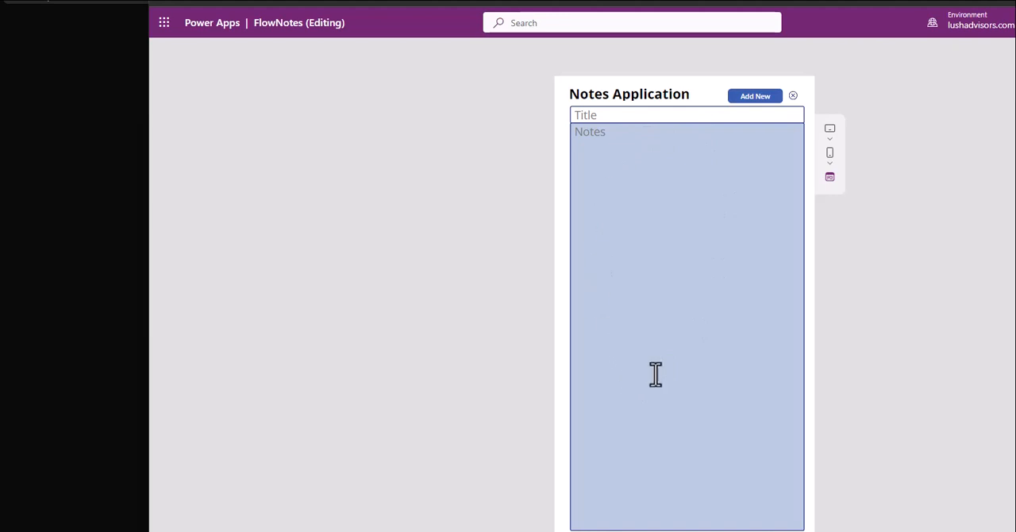
left_click(793, 96)
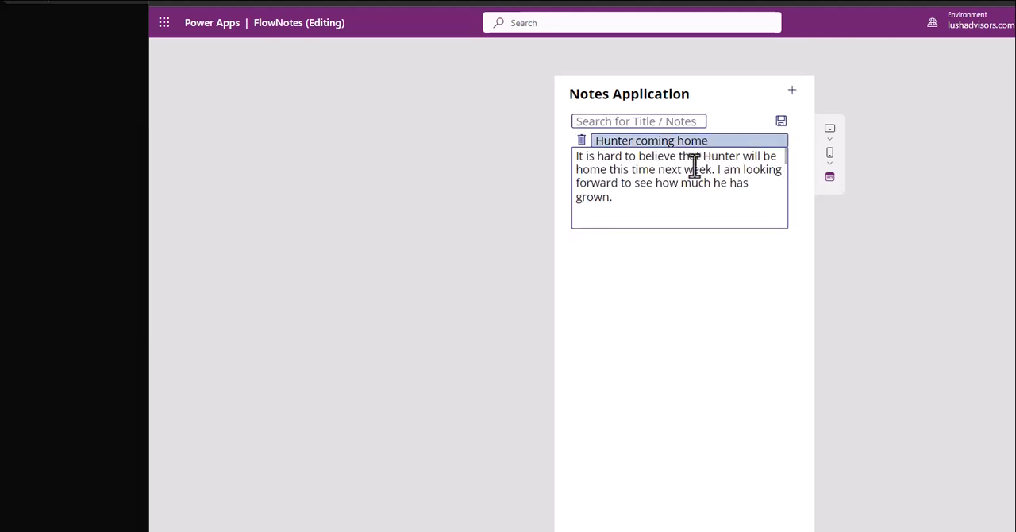
left_click(792, 92)
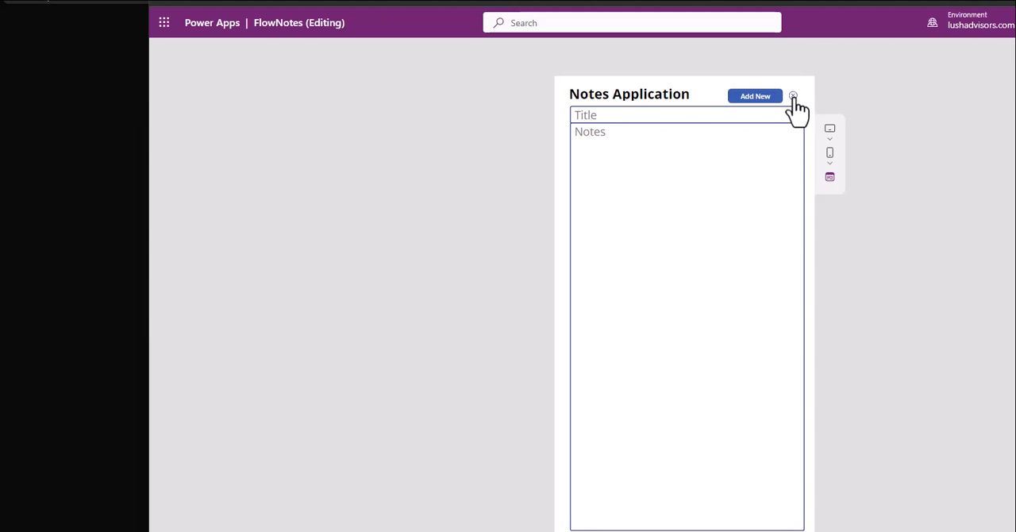
left_click(793, 96)
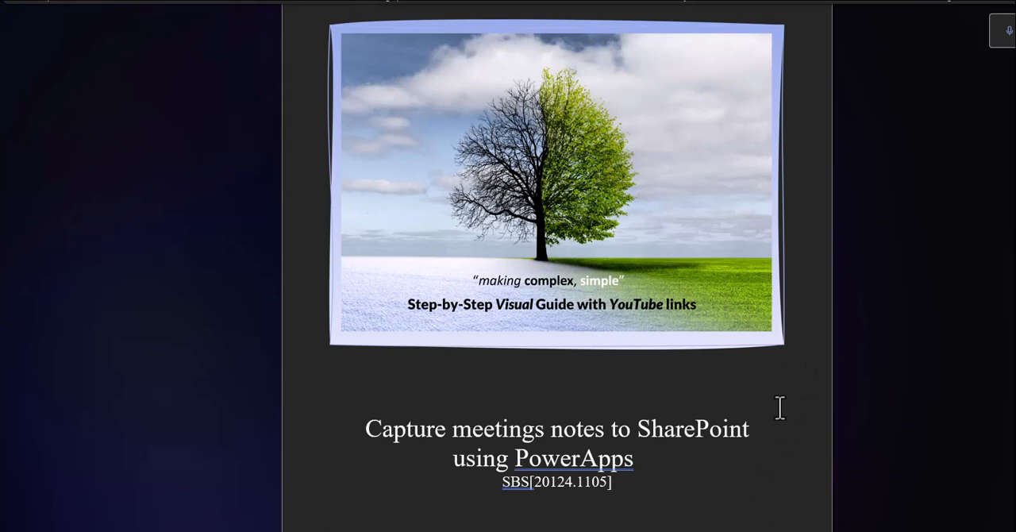
Step: Switch to the Word guide and update its entire table of contents
scroll(748, 442, "down", 8)
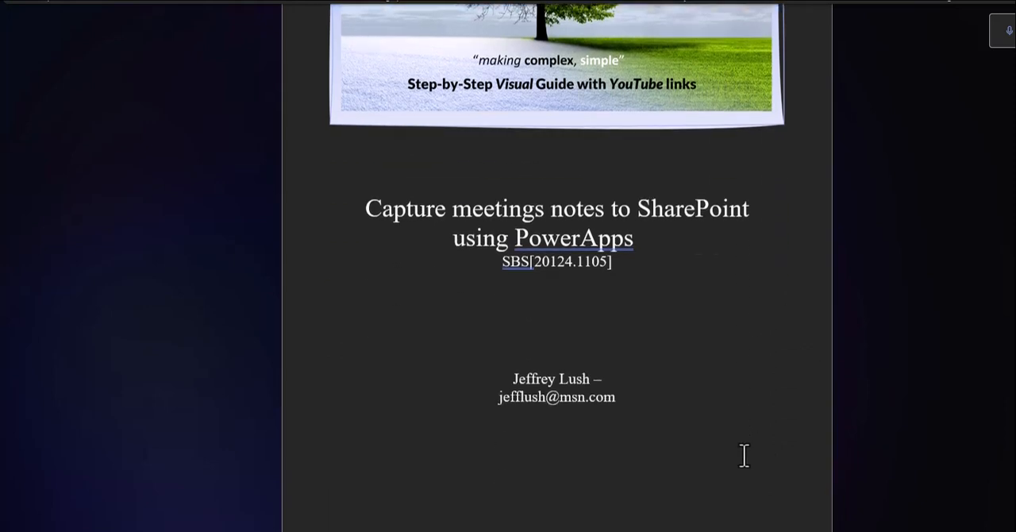
scroll(741, 422, "down", 10)
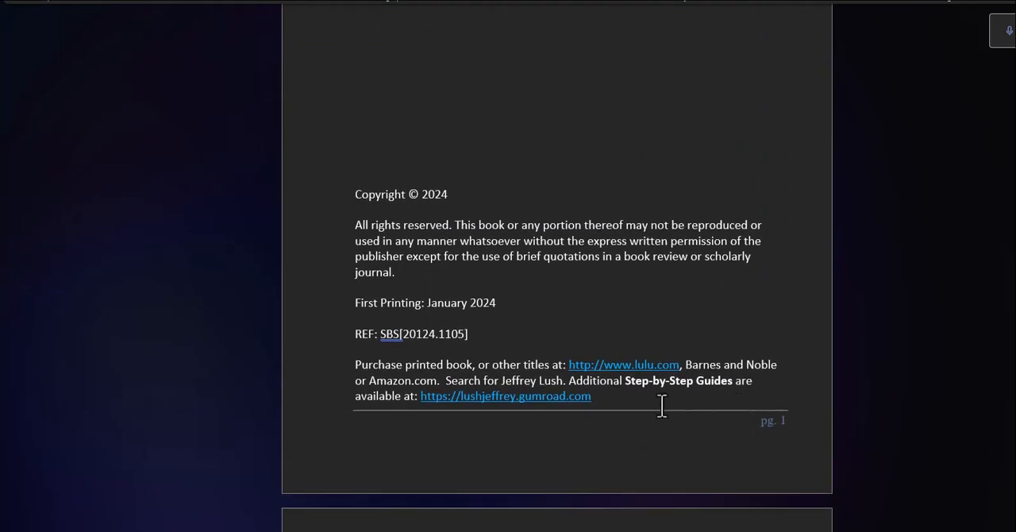
scroll(663, 409, "down", 1)
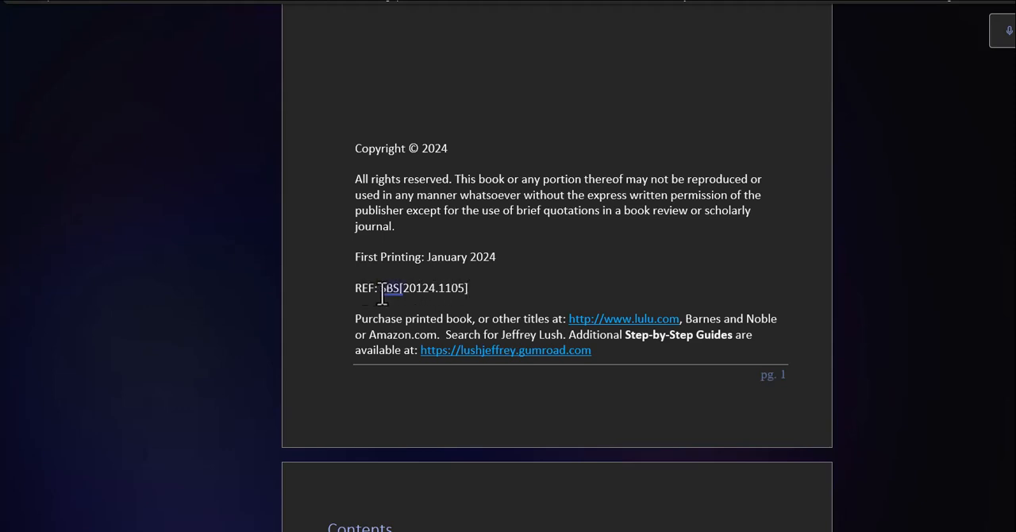
scroll(480, 288, "down", 5)
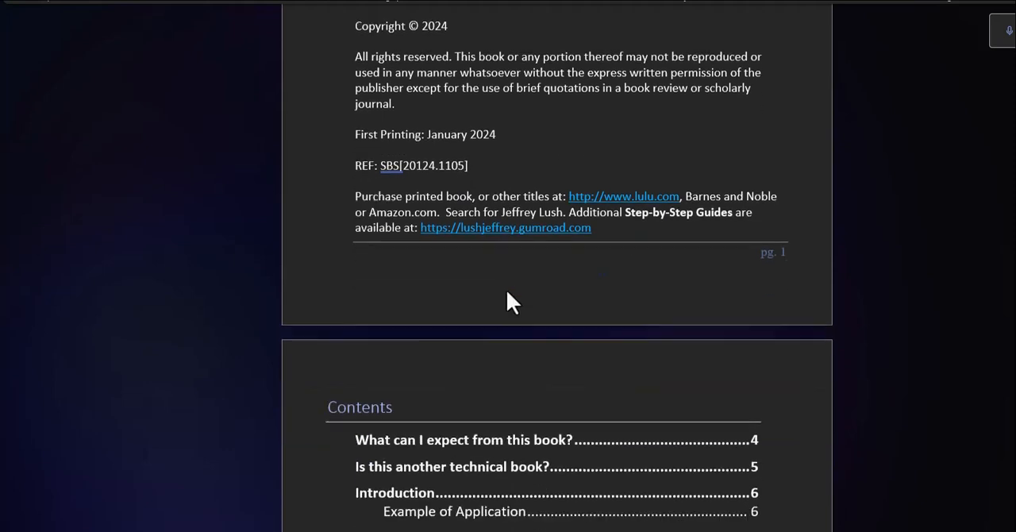
left_click(431, 243)
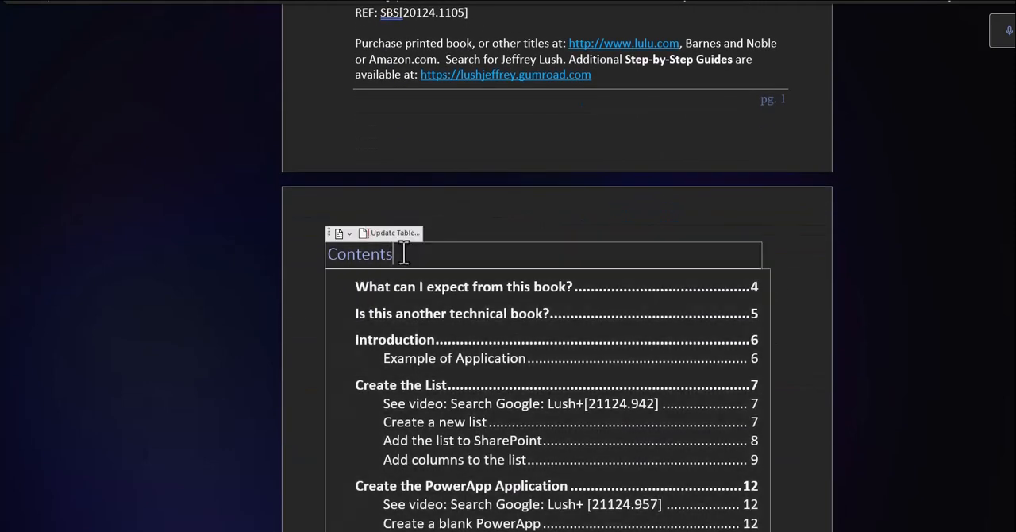
left_click(381, 234)
left_click(506, 224)
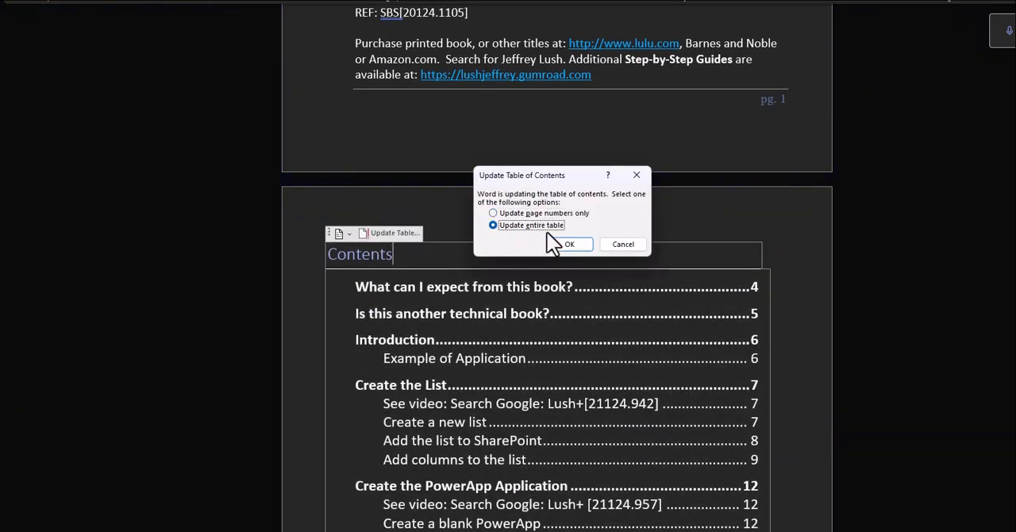
left_click(567, 243)
Step: Review the guide's table of contents, examining the chapter entries and their video search references
scroll(614, 204, "down", 4)
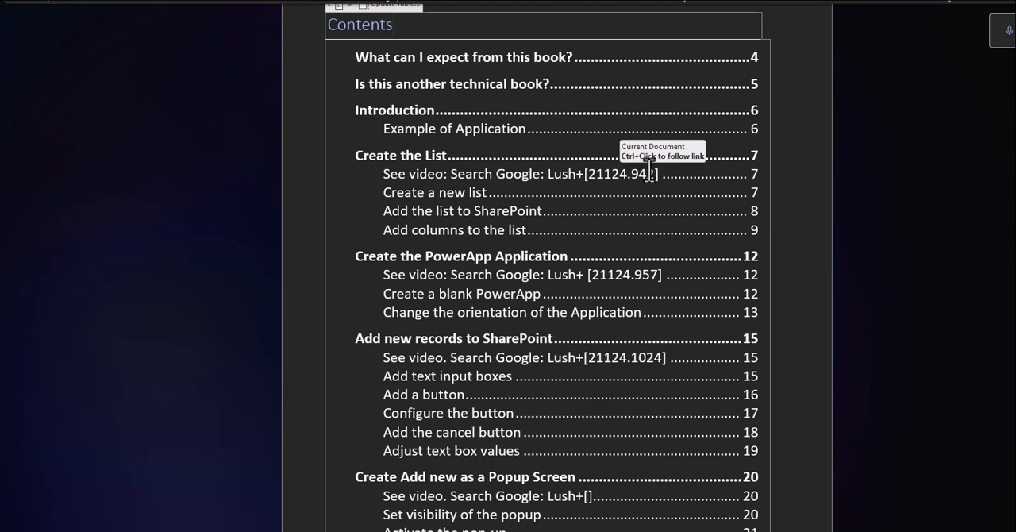
left_click_drag(657, 176, 548, 174)
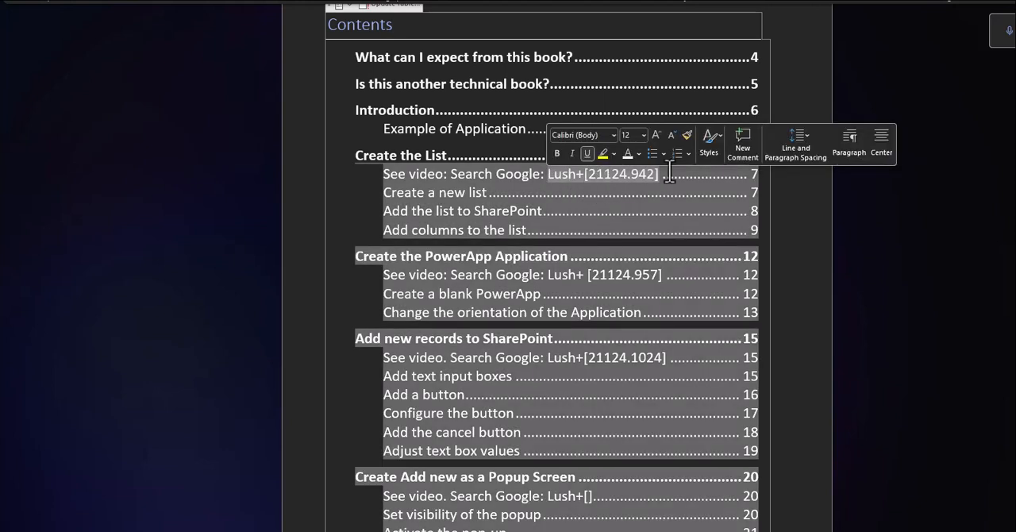
left_click(801, 101)
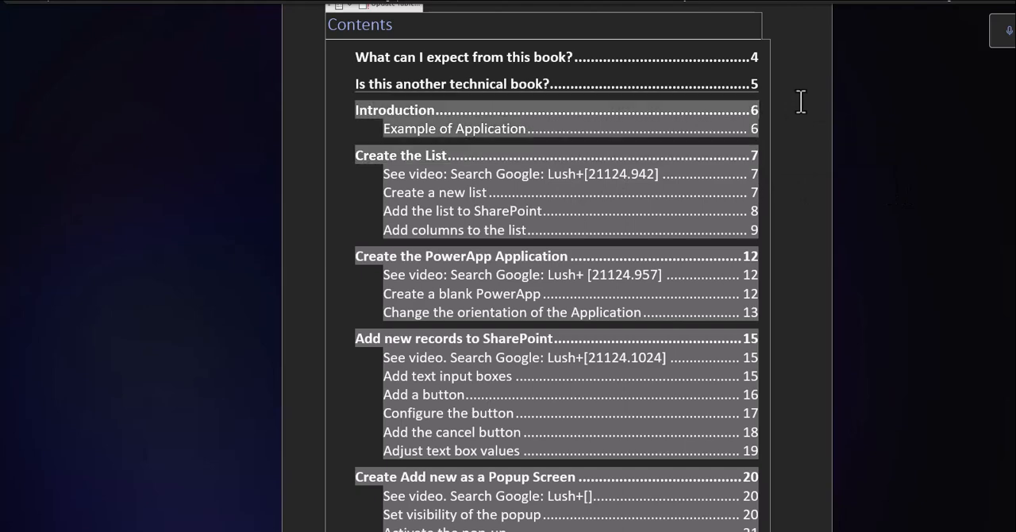
scroll(794, 60, "up", 4)
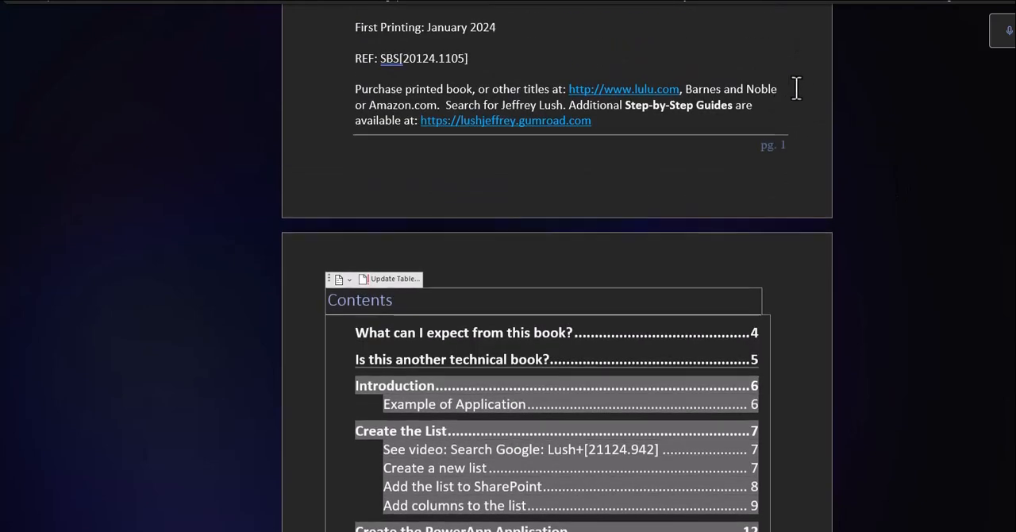
left_click(740, 127)
scroll(746, 158, "down", 5)
left_click(429, 129)
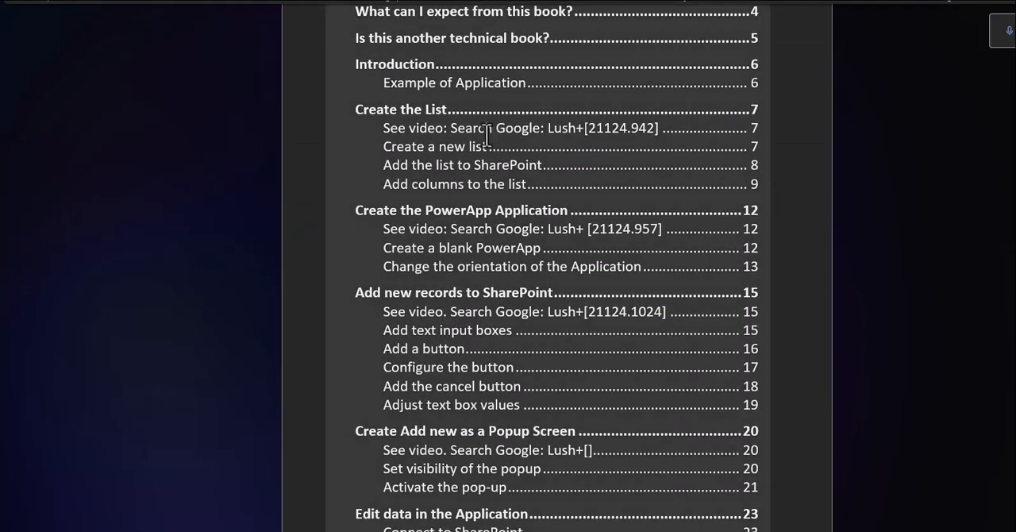
left_click(817, 145)
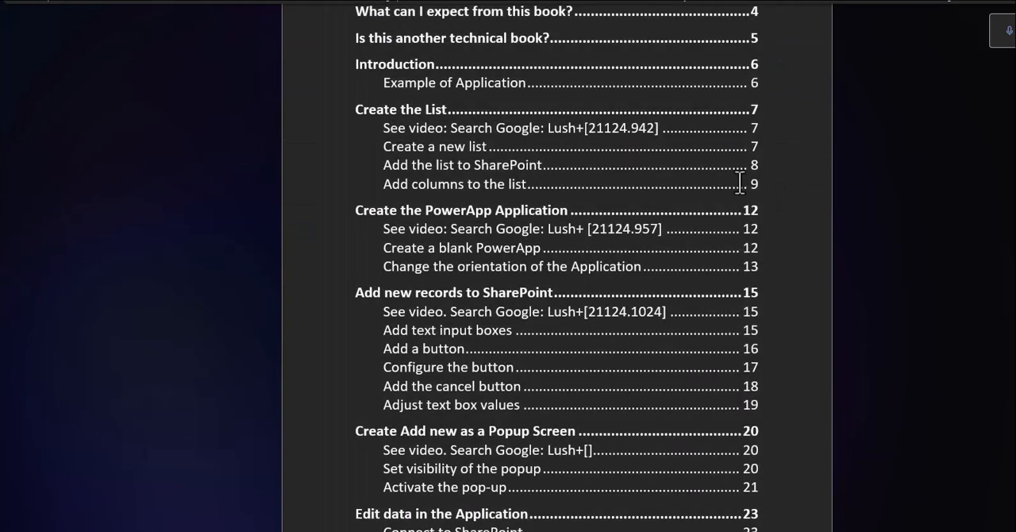
left_click(440, 223)
left_click(786, 225)
scroll(788, 227, "down", 1)
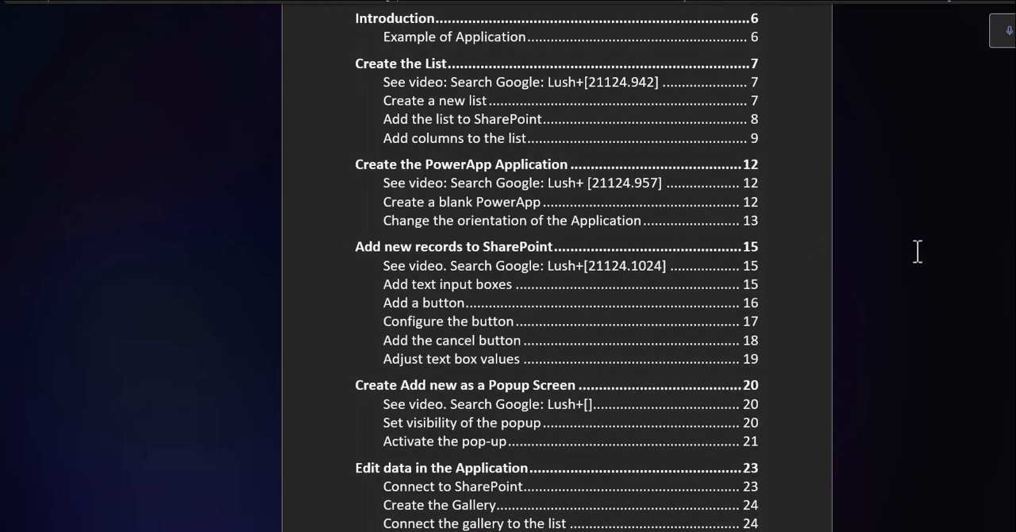
scroll(786, 270, "down", 5)
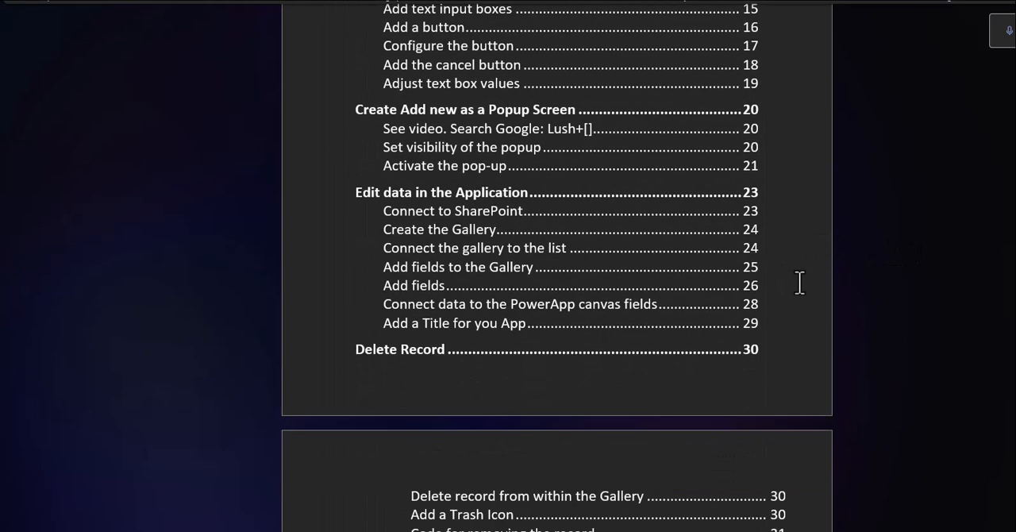
scroll(798, 282, "up", 2)
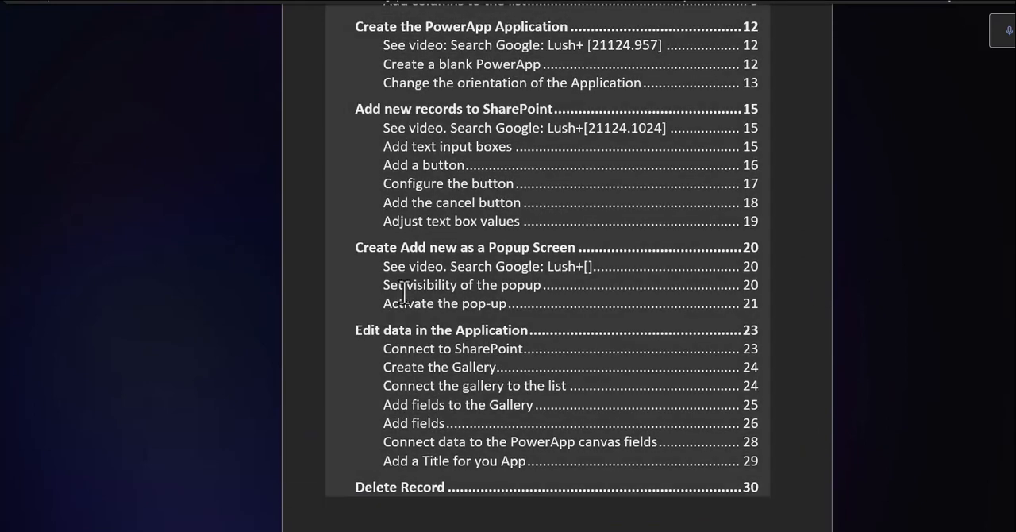
Step: Follow the contents entry for Create Add new as a Popup Screen and examine its grouping, visibility and activation instructions
left_click(447, 238, "ctrl")
scroll(641, 276, "up", 4)
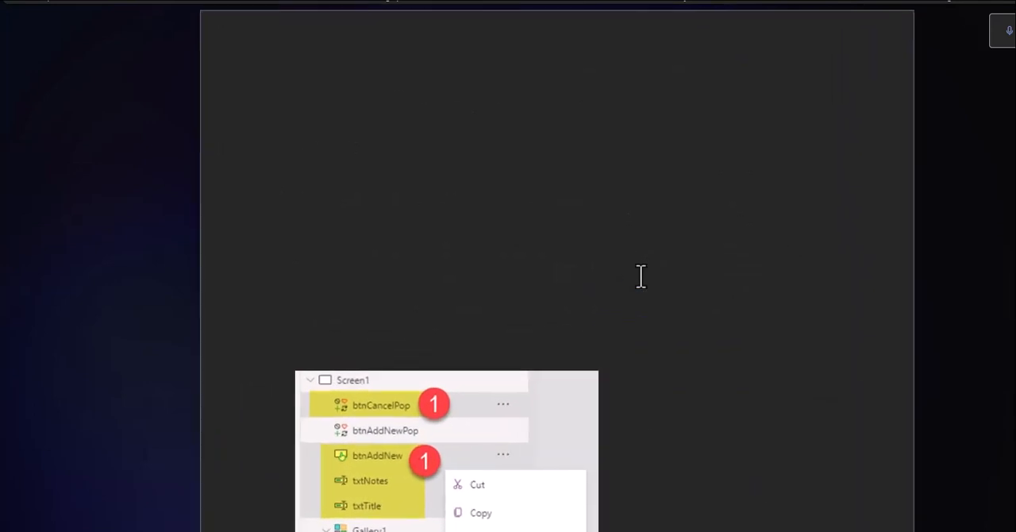
scroll(643, 276, "down", 4)
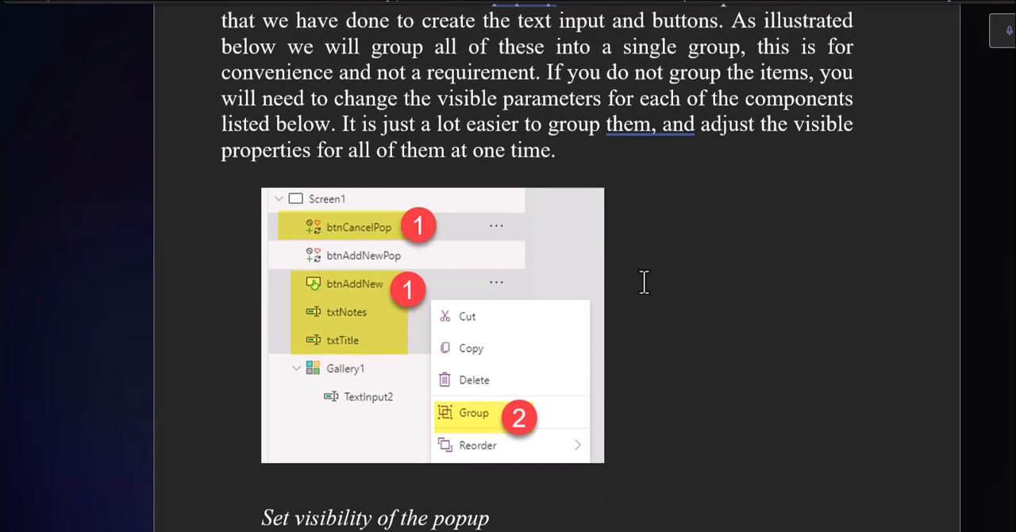
scroll(644, 281, "up", 2)
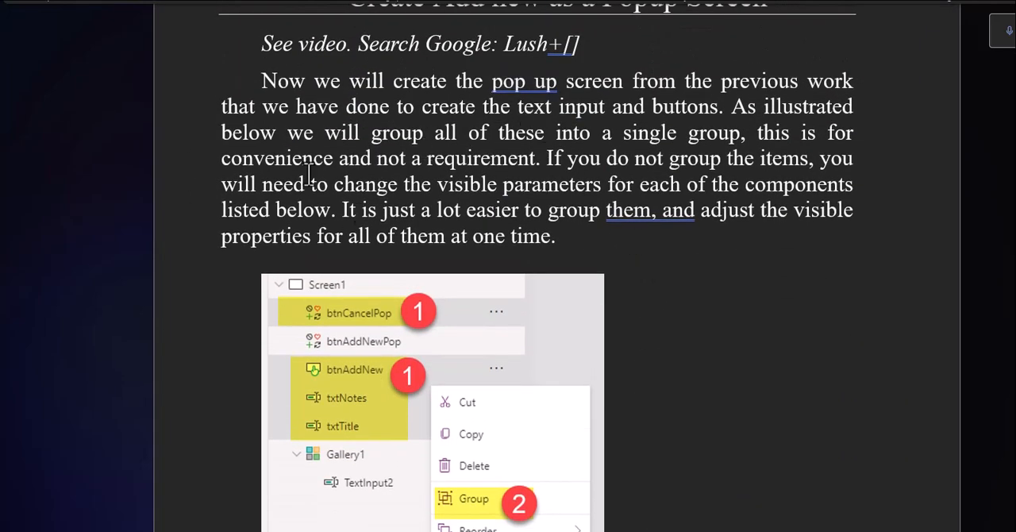
scroll(556, 209, "down", 5)
scroll(619, 258, "down", 15)
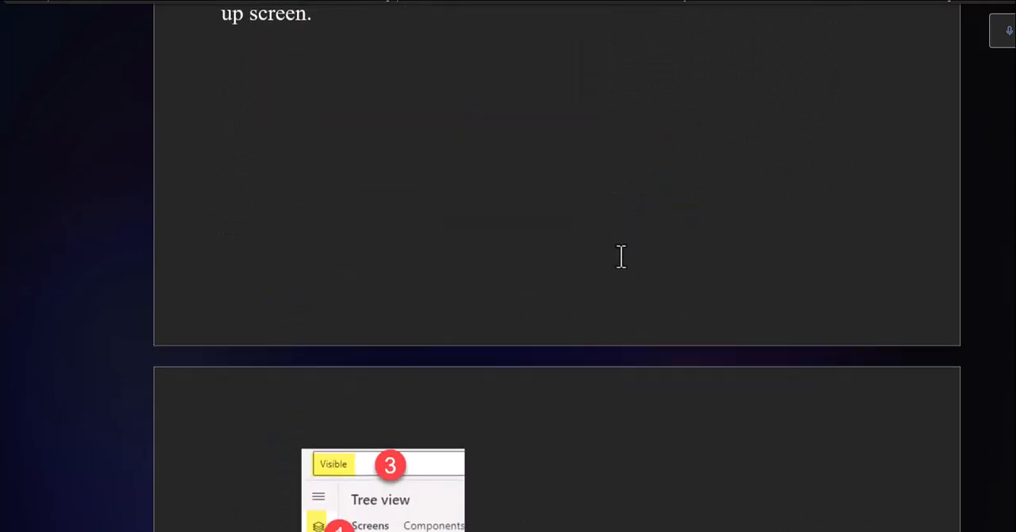
scroll(621, 264, "down", 15)
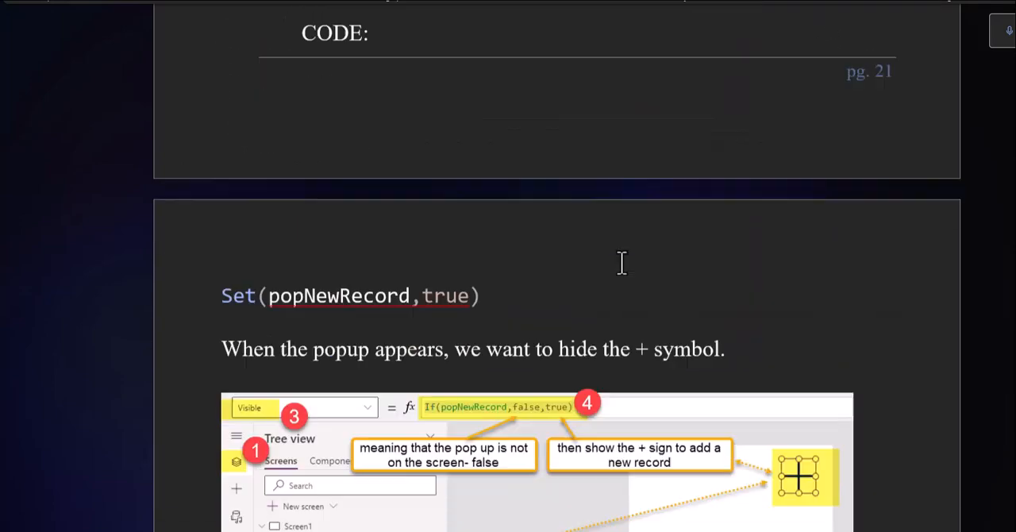
scroll(508, 241, "up", 20)
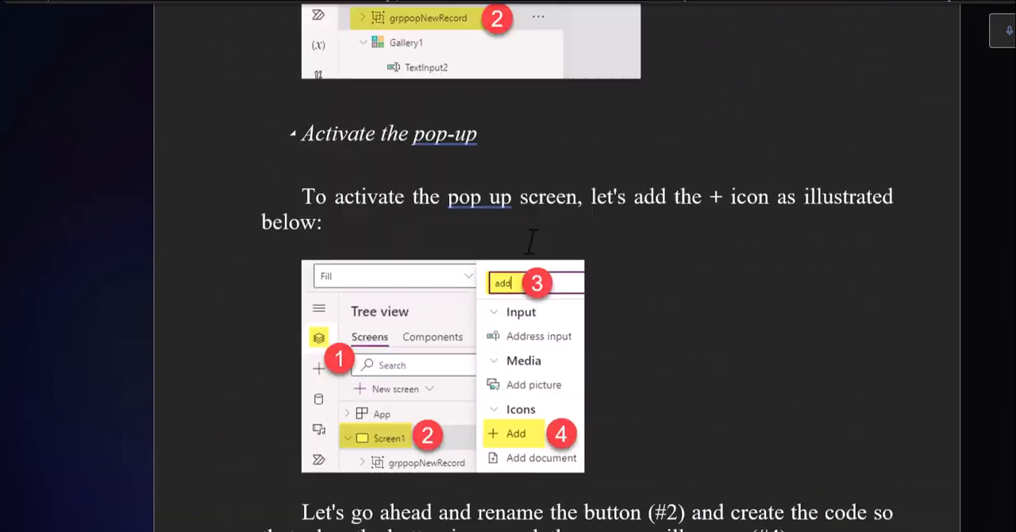
scroll(529, 243, "up", 9)
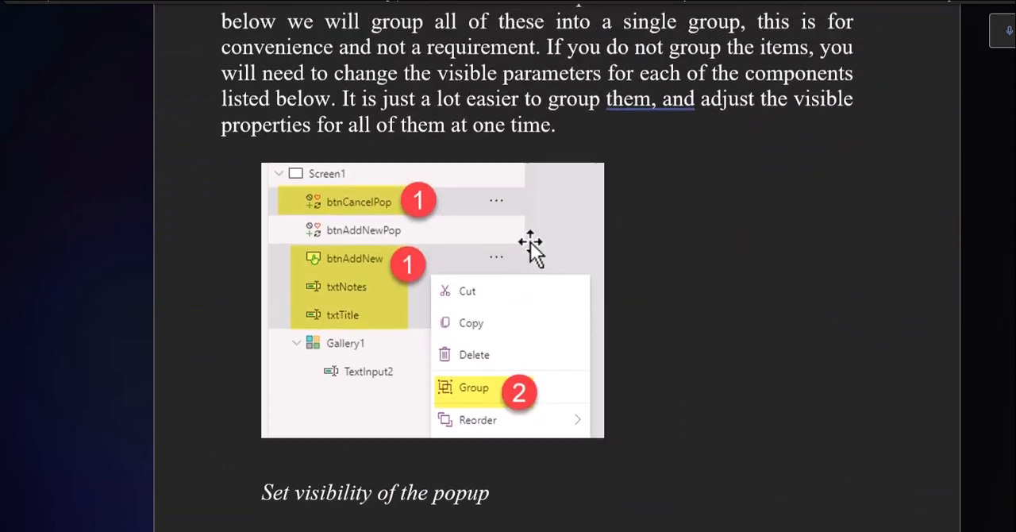
scroll(531, 252, "down", 3)
scroll(529, 251, "down", 3)
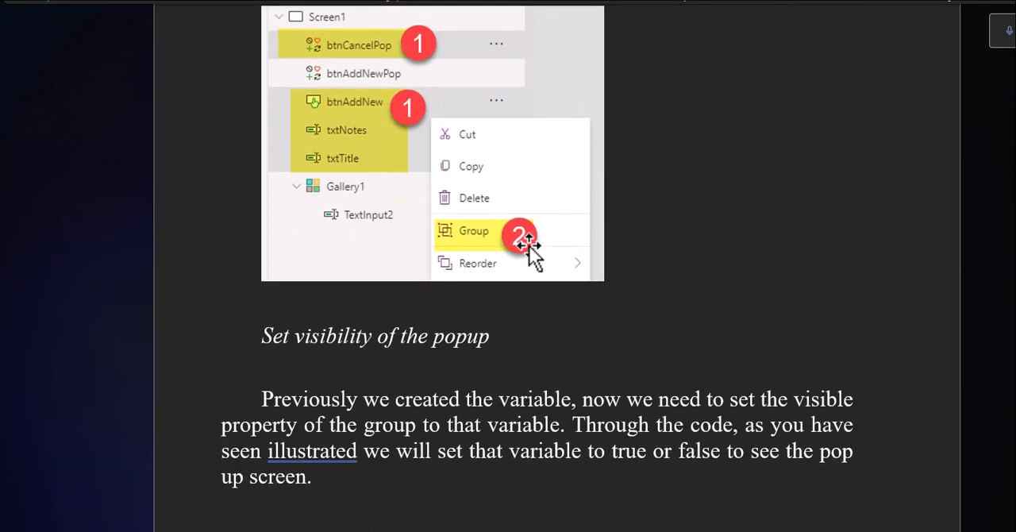
scroll(530, 254, "up", 1)
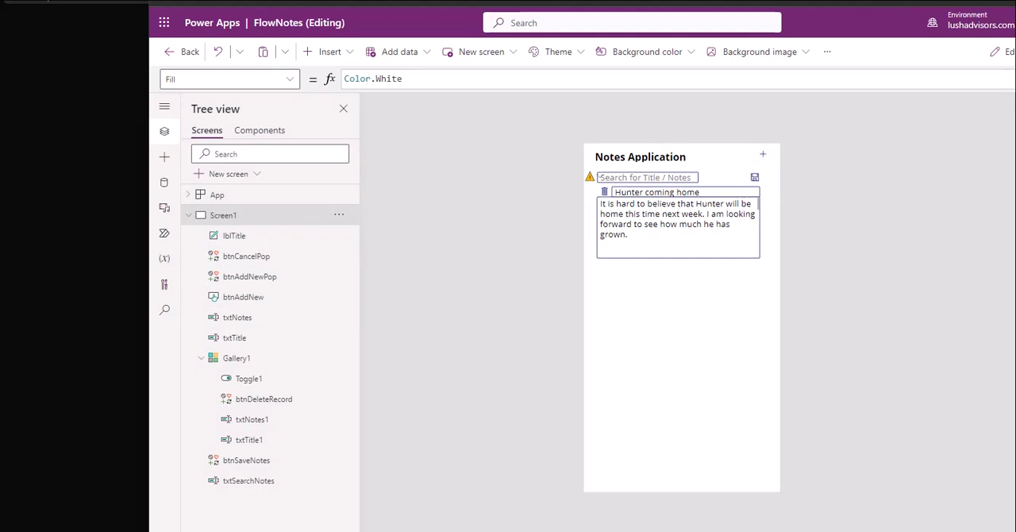
Step: Switch back to Power Apps, open the new-note popup in preview and return to editing with the popup's controls showing
key("F5")
left_click(794, 93)
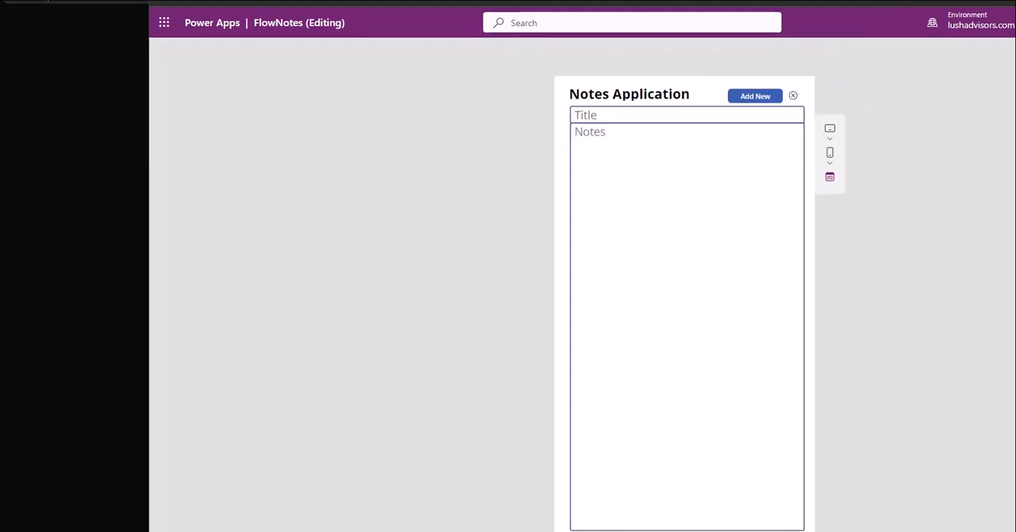
key("Escape")
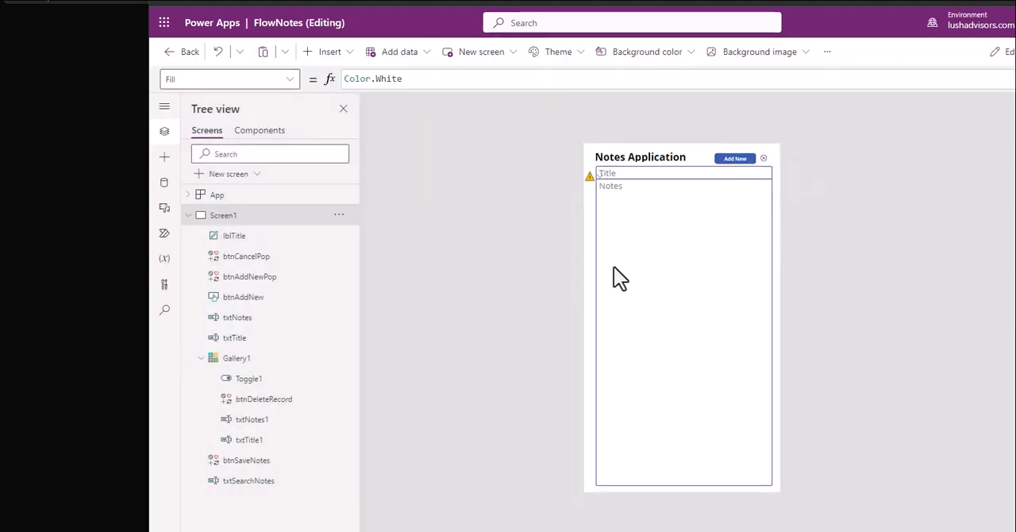
left_click(672, 258)
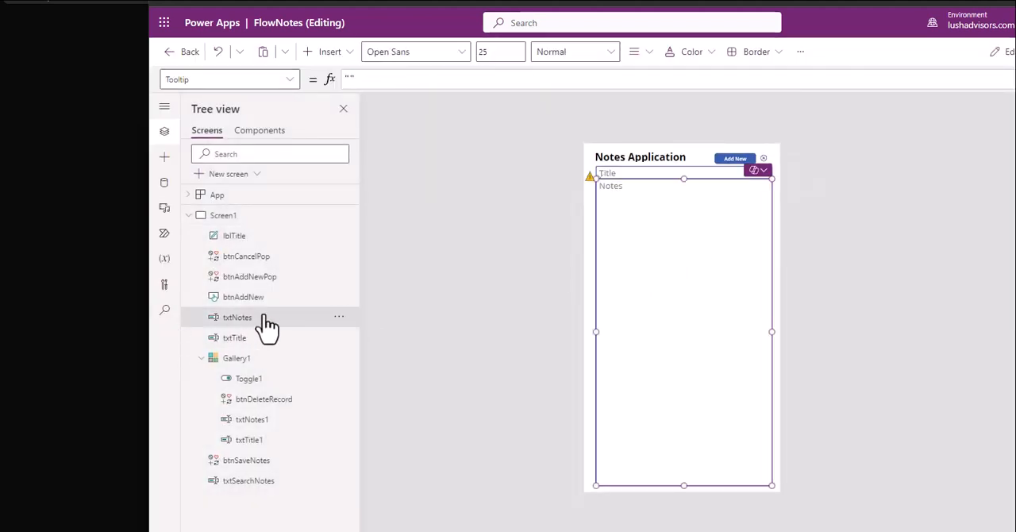
left_click(243, 346, "ctrl")
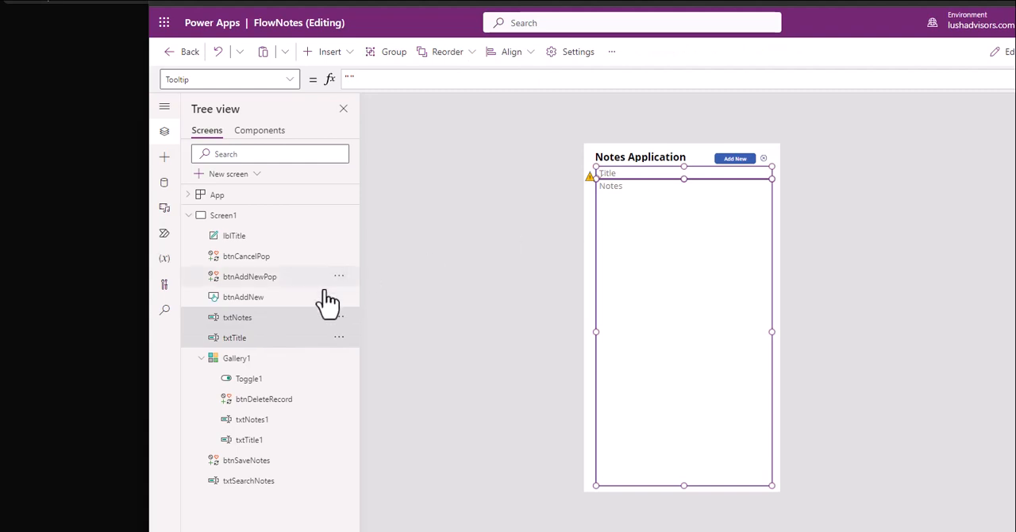
left_click(270, 282, "ctrl")
left_click(268, 282, "ctrl")
left_click(259, 258, "ctrl")
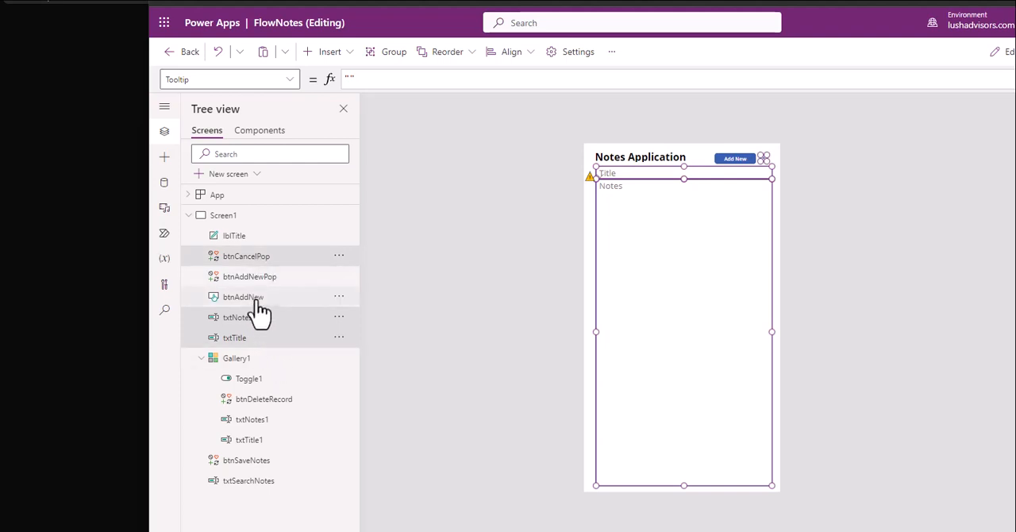
left_click(256, 299, "ctrl")
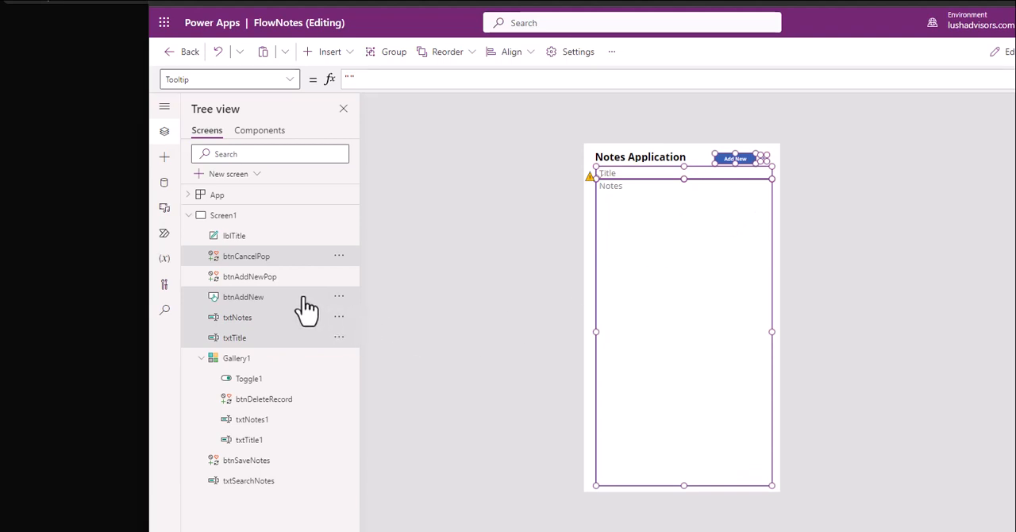
left_click(421, 268)
Step: Select the popup's cancel icon, btnCancelPop, and bring up its Visible property formula for review
left_click(266, 256)
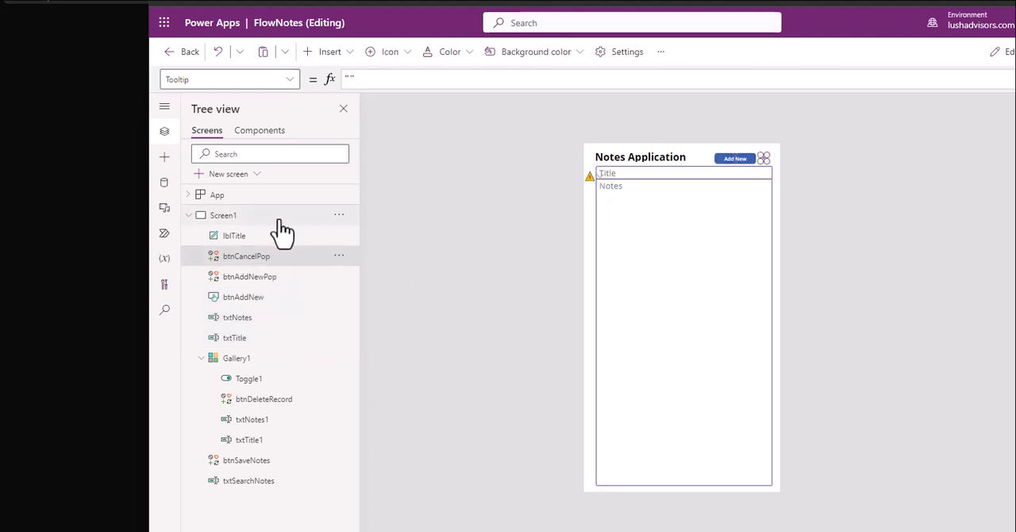
left_click(191, 79)
key("ctrl+a")
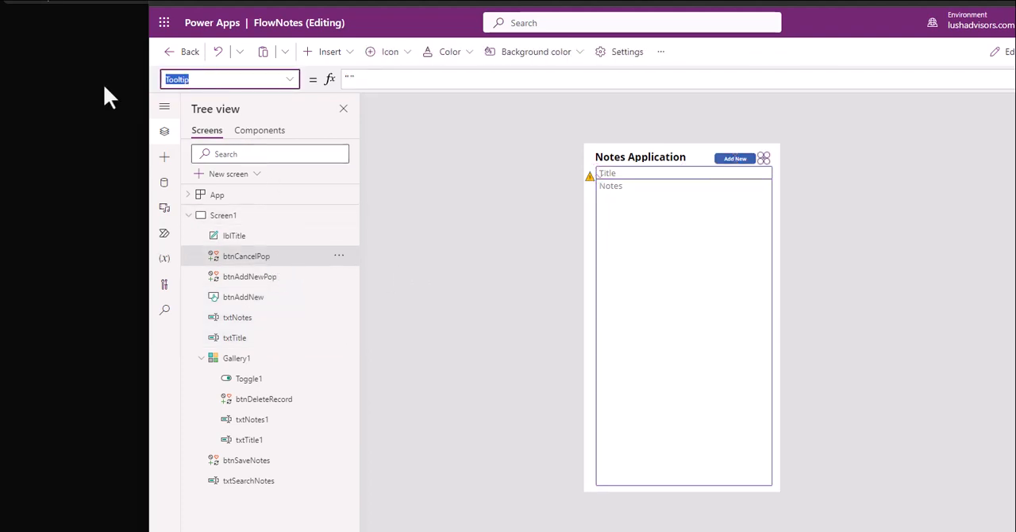
type("Visible")
key("Return")
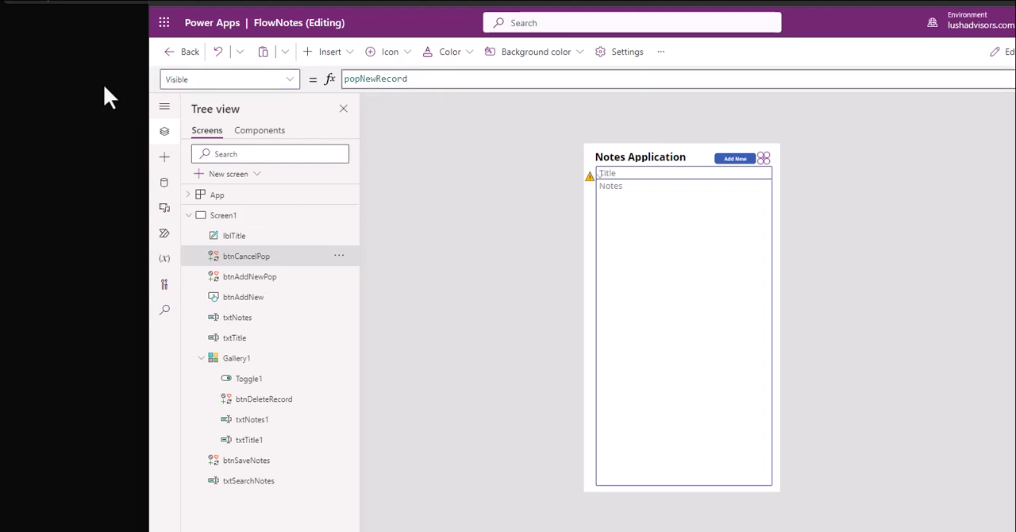
Step: Add btnAddNew, txtNotes and txtTitle to the btnCancelPop selection and group the four popup controls
left_click(245, 301)
left_click(246, 318, "ctrl")
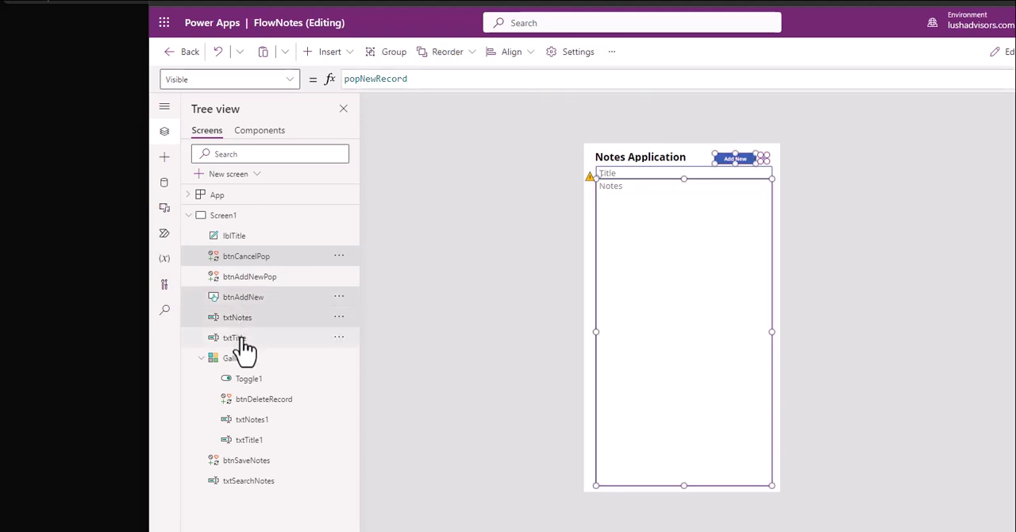
left_click(242, 339, "ctrl")
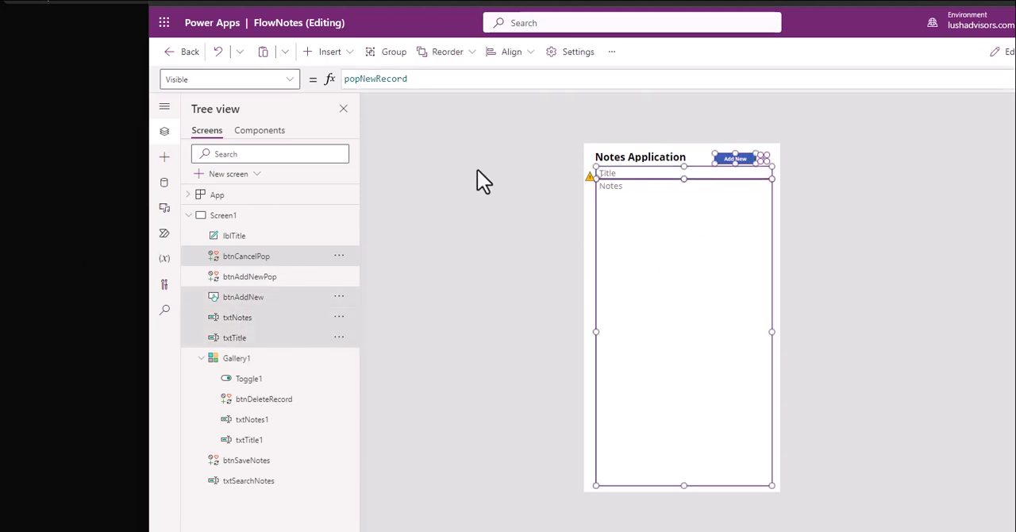
right_click(309, 262)
key("ctrl+g")
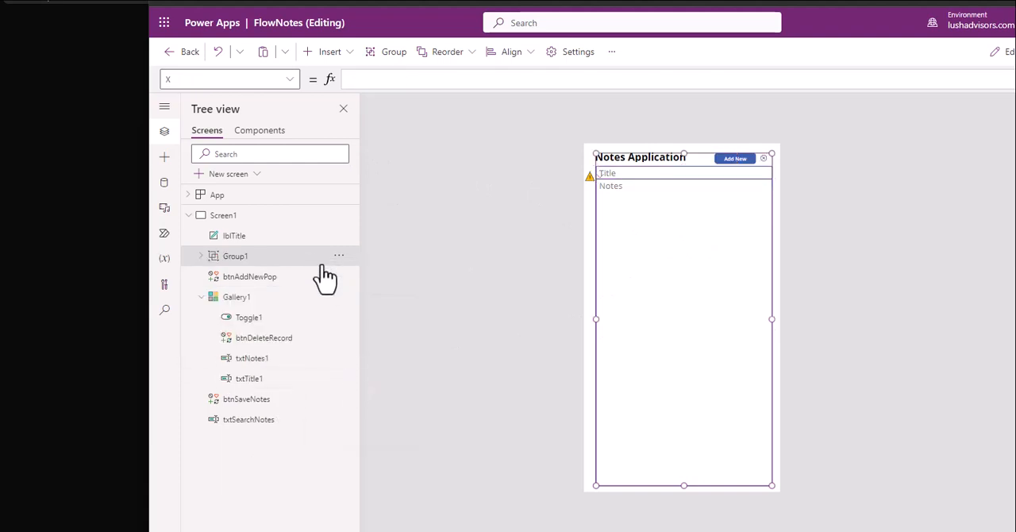
Step: Rename the new group of popup controls as grpPopAddNew
double_click(238, 256)
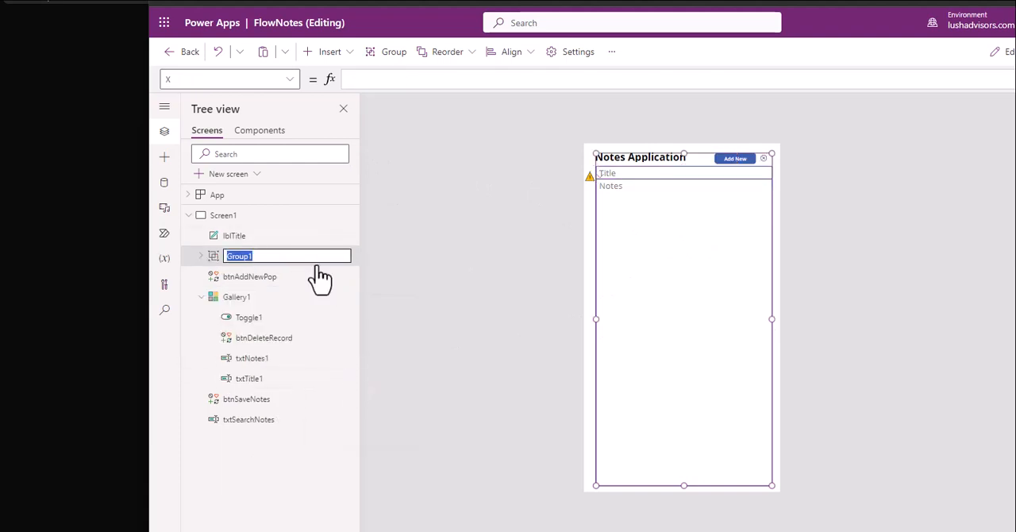
type("grpPopAddNew")
left_click(427, 248)
Step: Review the Visible property of the grpPopAddNew group and the OnStart formula of the App object
left_click(273, 258)
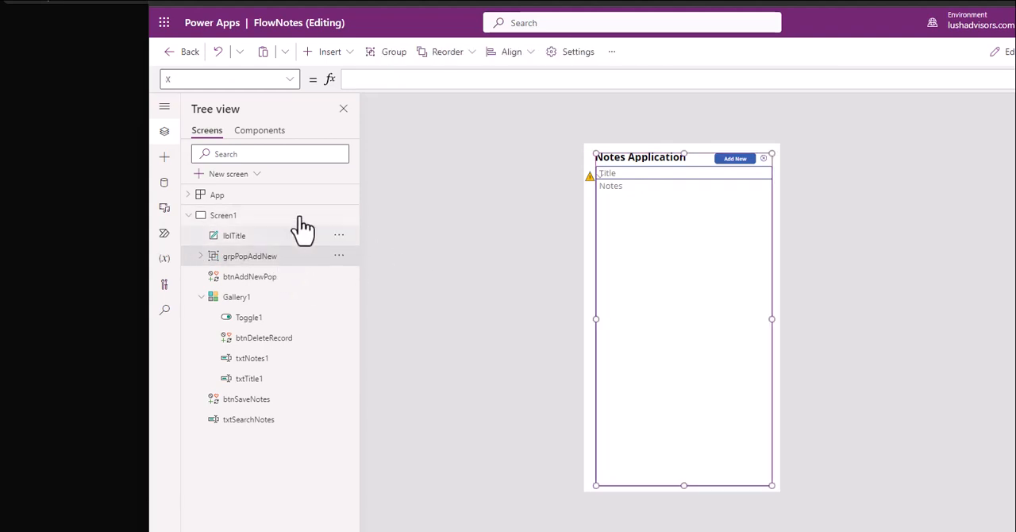
left_click(200, 83)
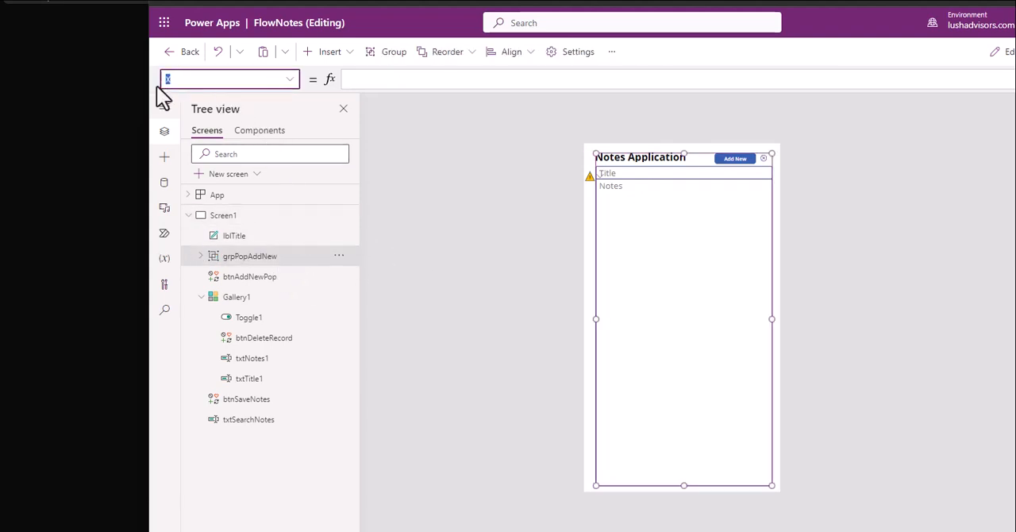
type("v")
key("Return")
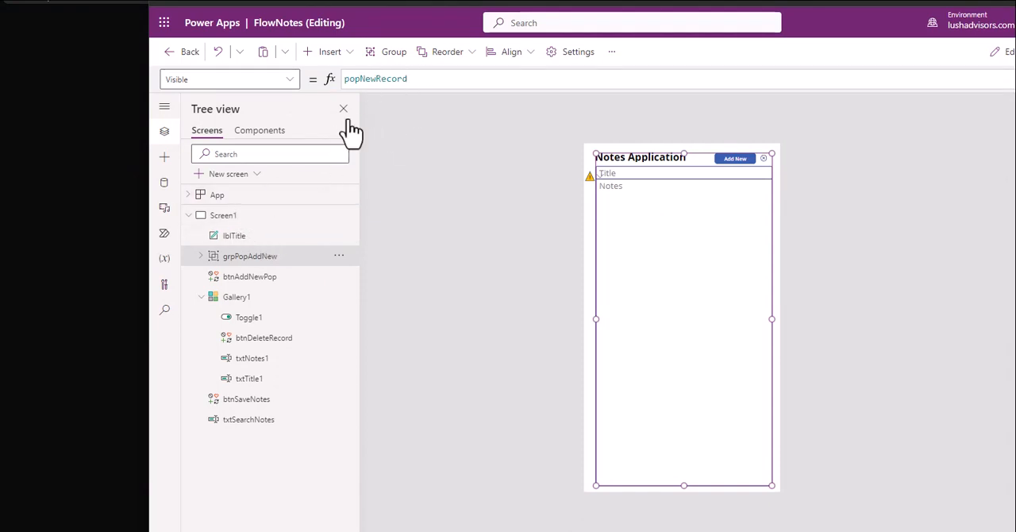
left_click(240, 198)
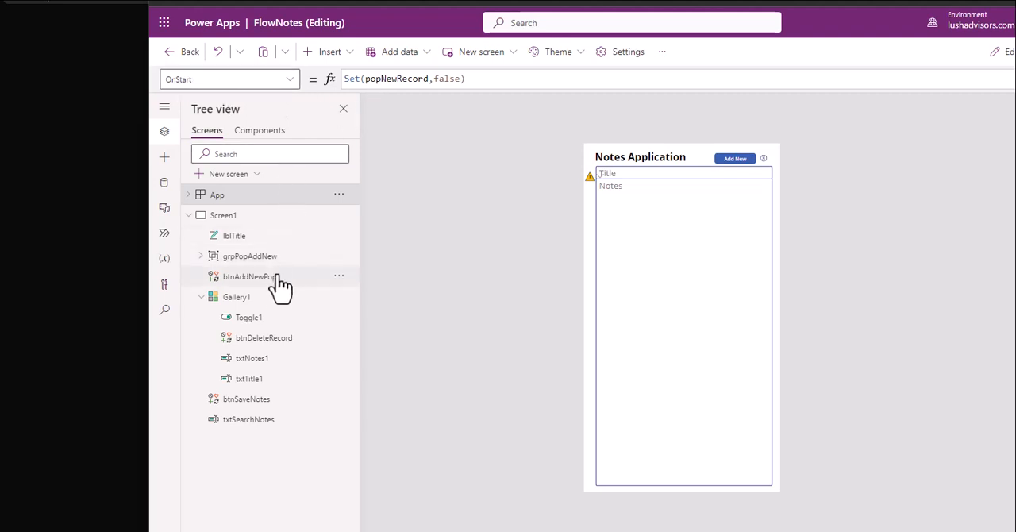
Step: Select the cancel icon inside the grpPopAddNew group and examine its OnSelect formula
left_click(763, 159)
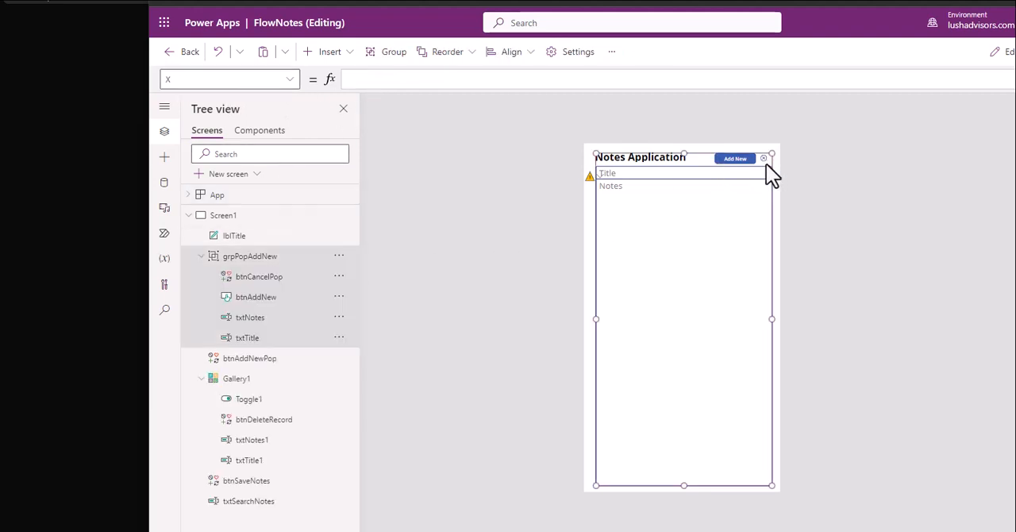
left_click(765, 161)
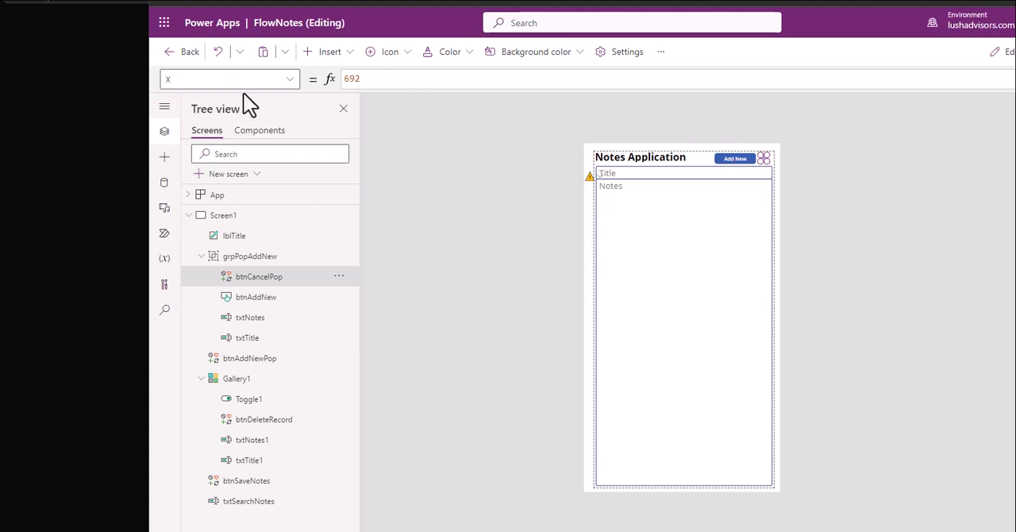
left_click(163, 80)
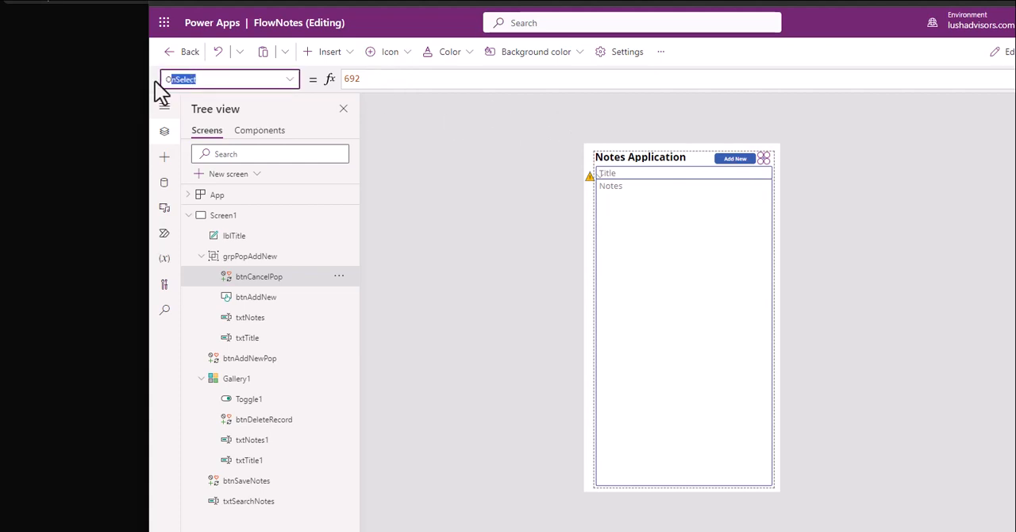
type("Onm")
type("Se")
type("l")
key("Return")
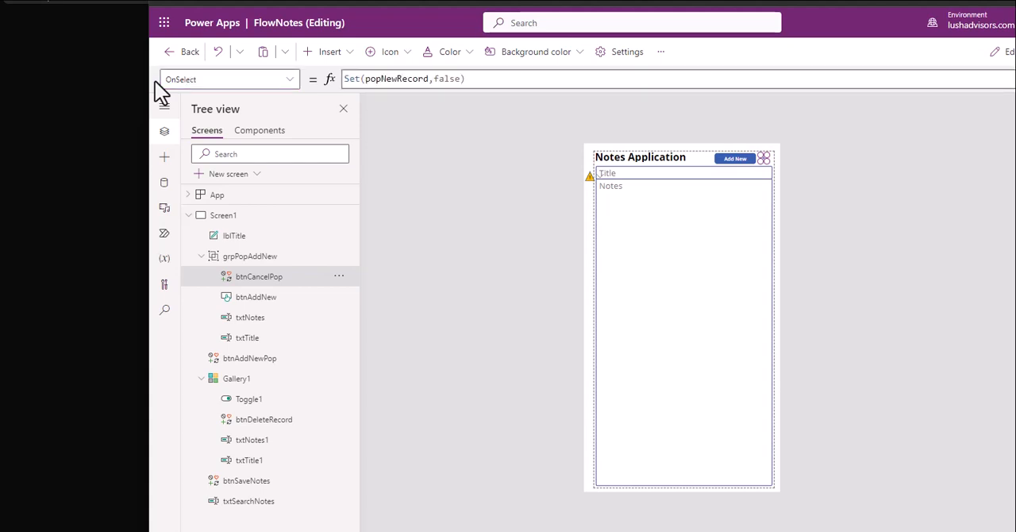
Step: Preview the app, dismiss the new-note popup with its cancel icon and return to editing
left_click(932, 179)
key("F5")
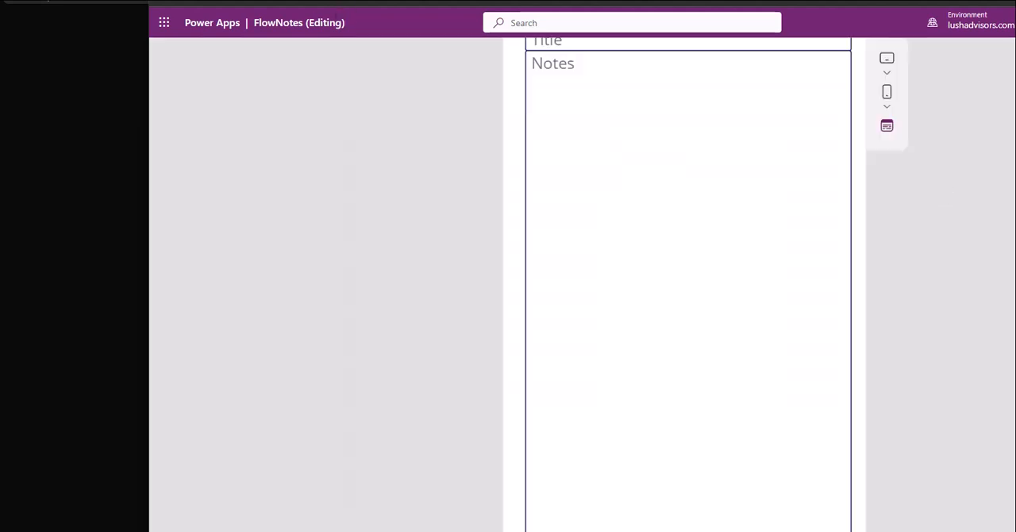
left_click(793, 96)
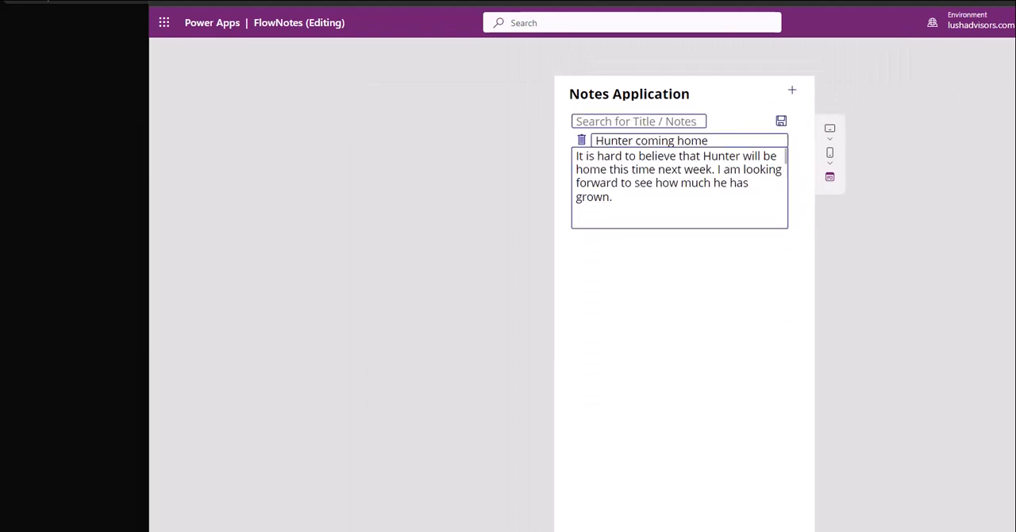
key("Escape")
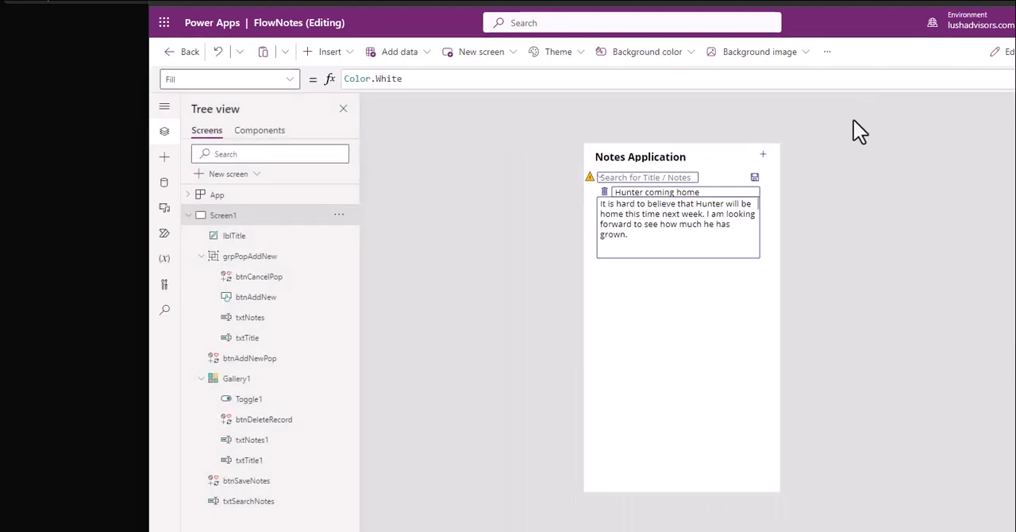
Step: Select the plus icon btnAddNewPop in the app header and examine its OnSelect formula
left_click(763, 155)
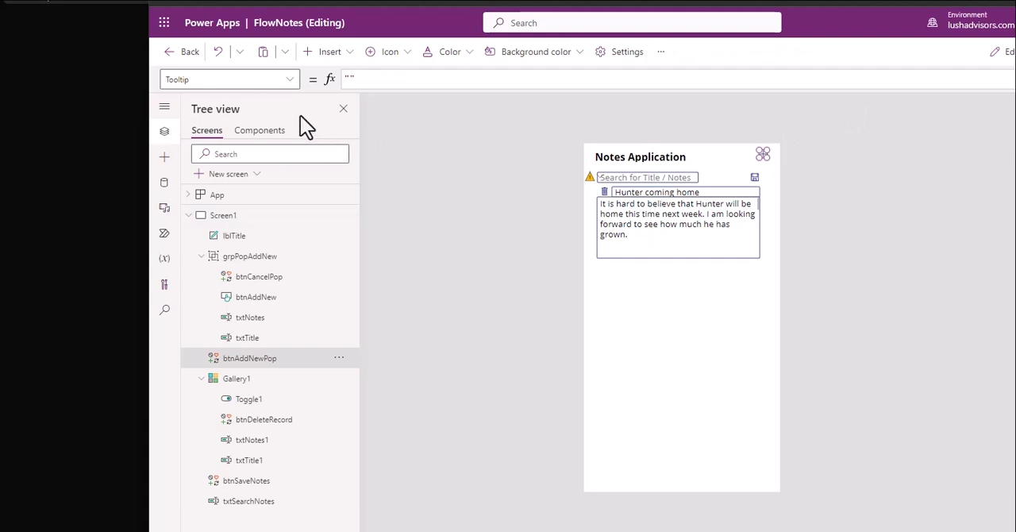
left_click(289, 80)
scroll(217, 252, "up", 5)
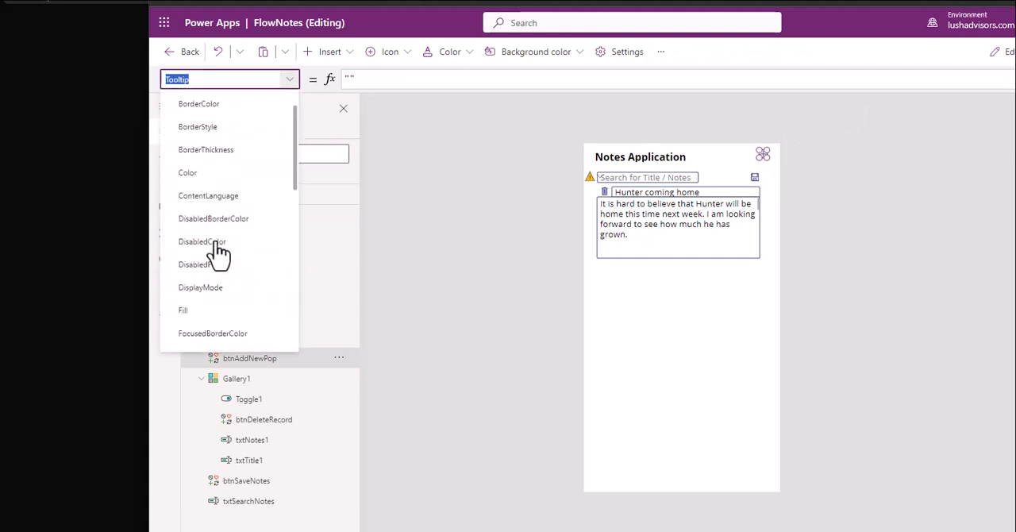
scroll(213, 293, "down", 4)
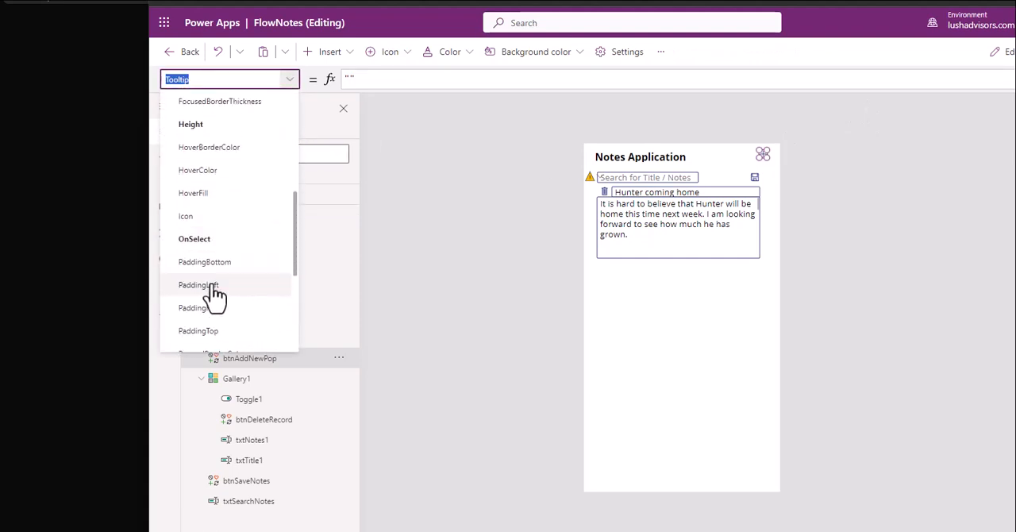
left_click(204, 241)
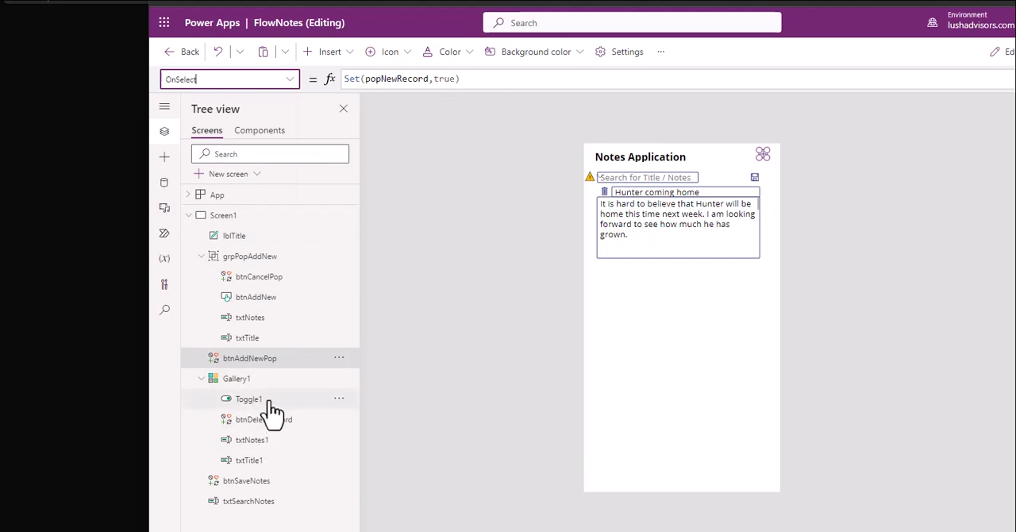
Step: Check the Items formula of Gallery1 and the Visible property of the grpPopAddNew group again
left_click(256, 381)
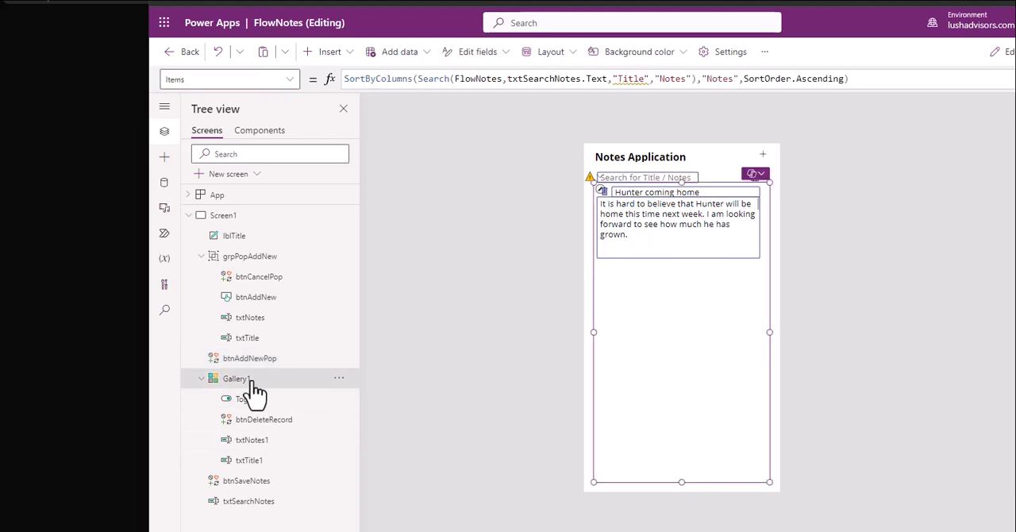
left_click(250, 261)
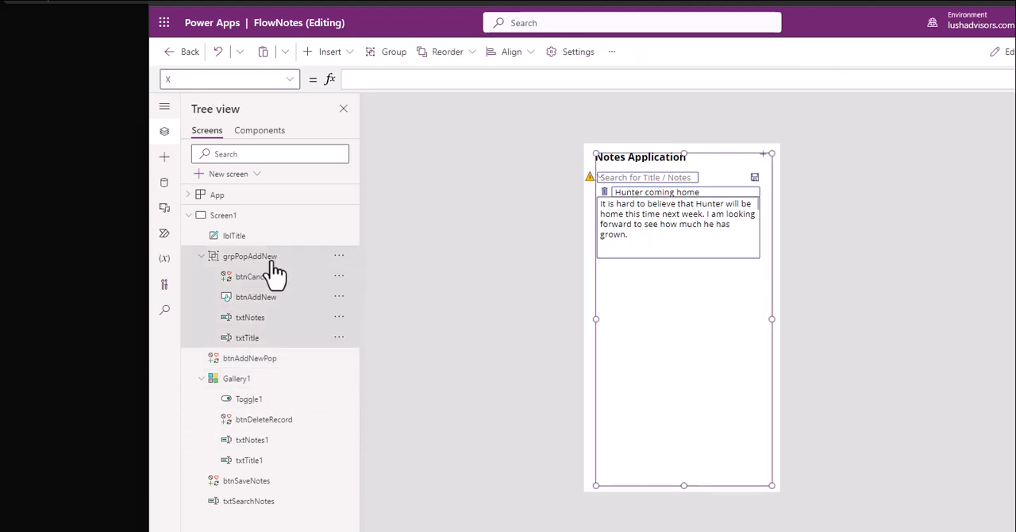
left_click(290, 80)
left_click(226, 295)
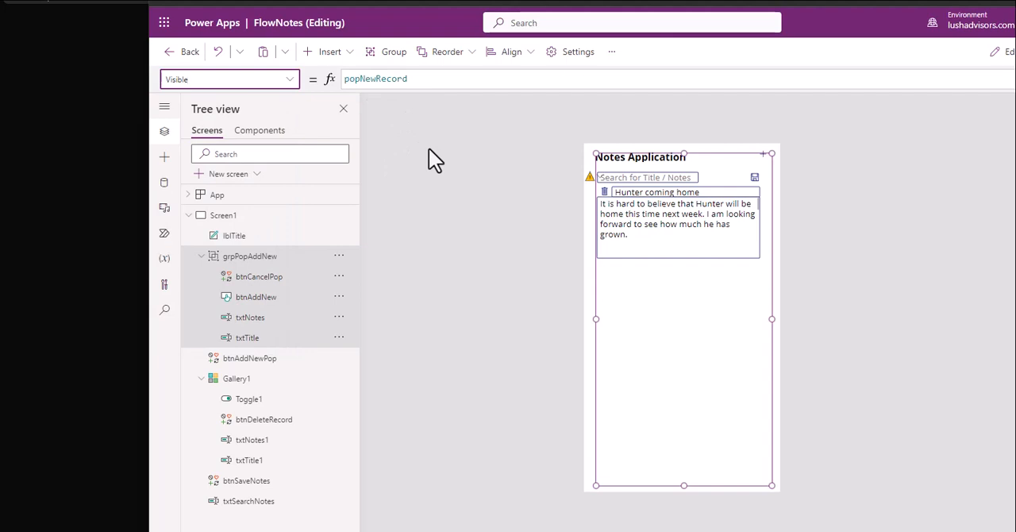
Step: Switch to the Word guide and compare its grouping, Set visibility of the popup and Activate the pop-up instructions
left_click(105, 303)
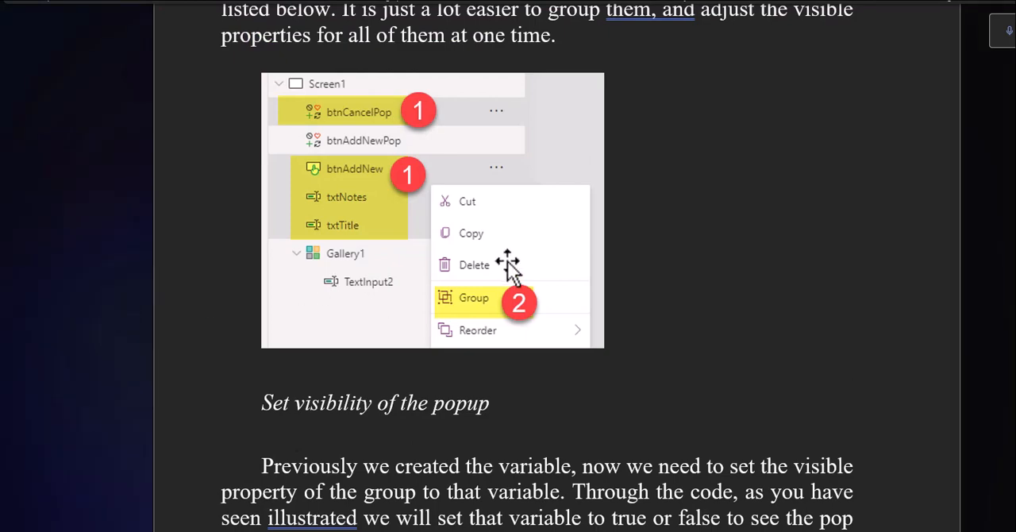
scroll(542, 383, "down", 4)
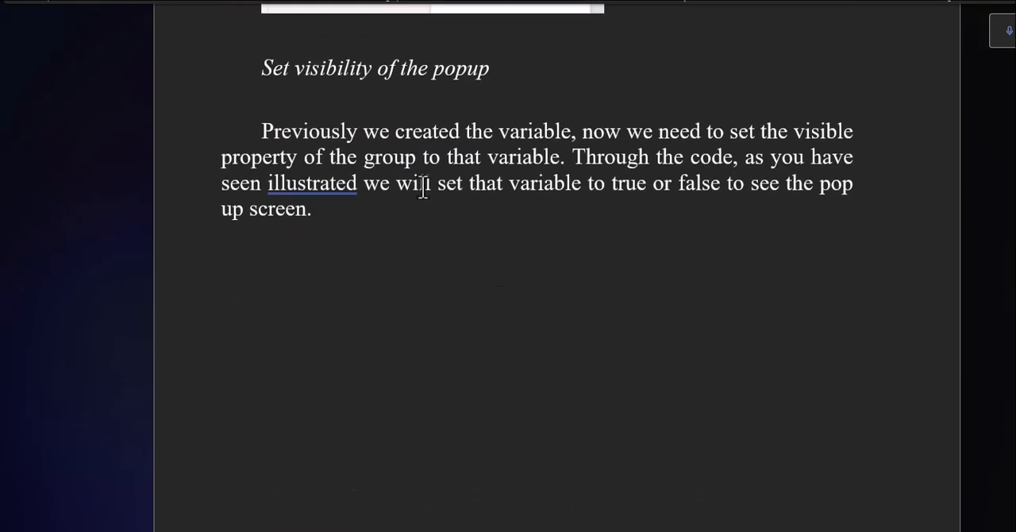
scroll(481, 195, "down", 6)
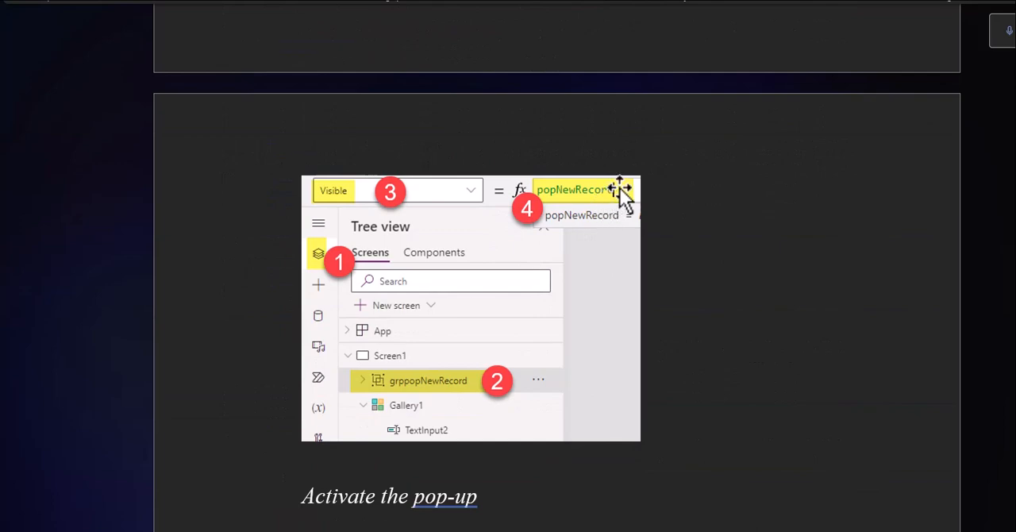
scroll(508, 239, "up", 7)
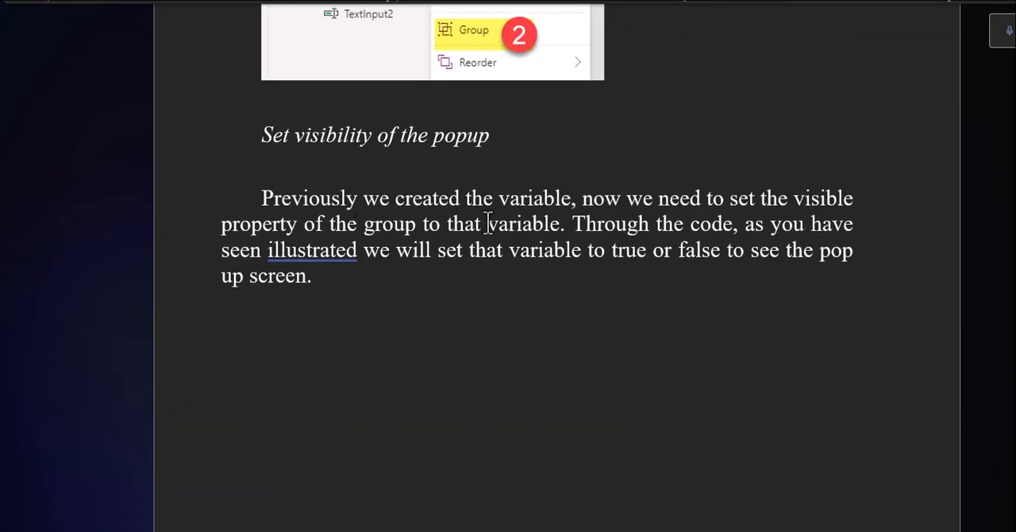
scroll(508, 254, "down", 7)
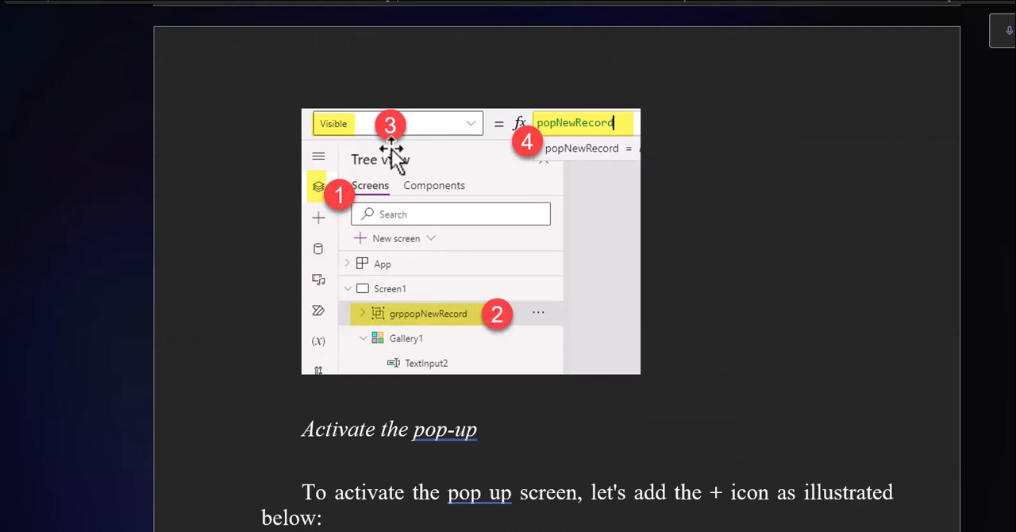
scroll(546, 207, "down", 5)
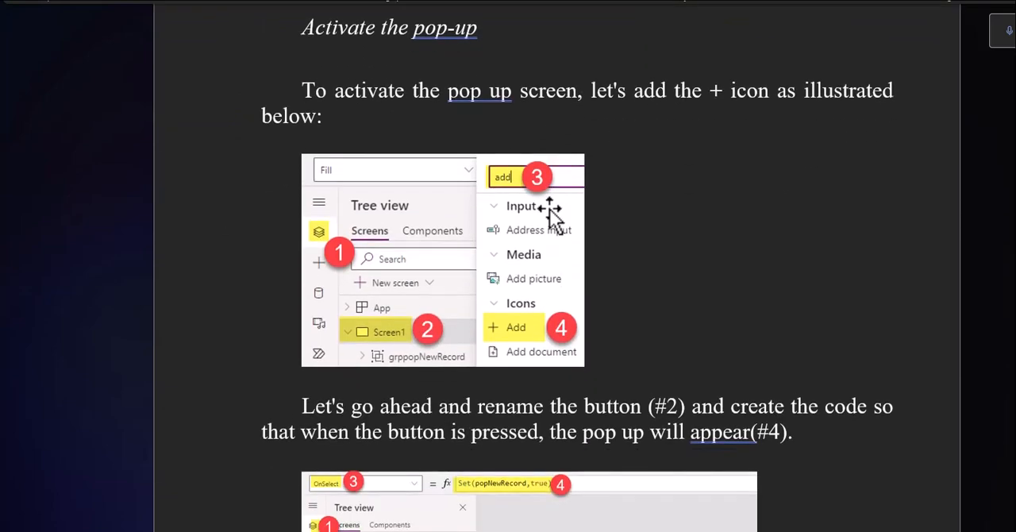
Step: Read the guide's Activate the pop-up instructions on adding the plus icon, renaming it btnAddNewPop and setting its OnSelect code
scroll(642, 205, "down", 1)
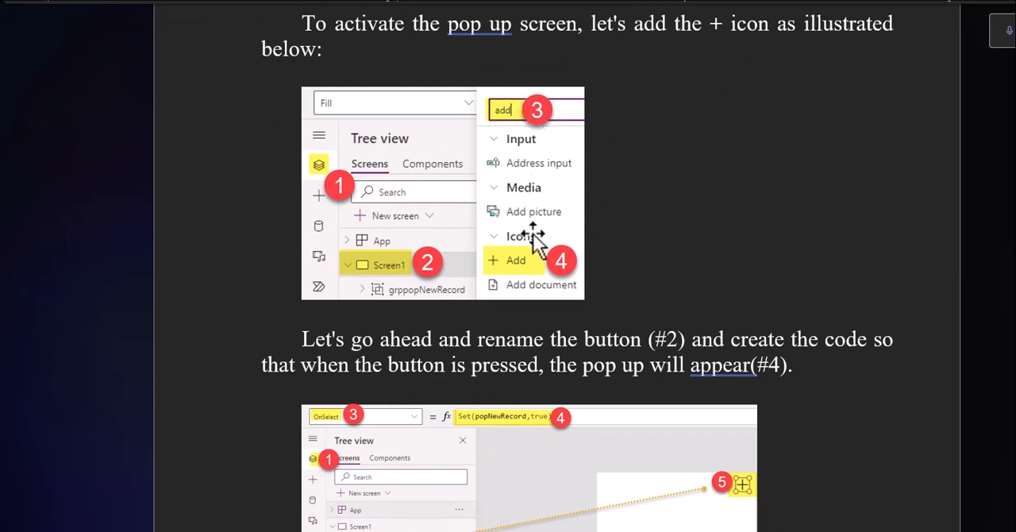
scroll(626, 243, "down", 4)
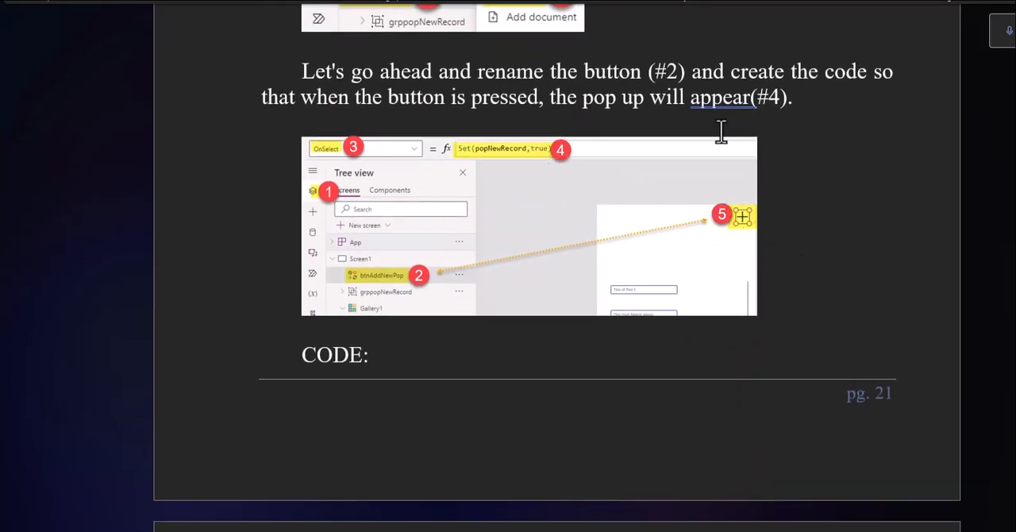
scroll(719, 170, "down", 3)
scroll(726, 170, "up", 2)
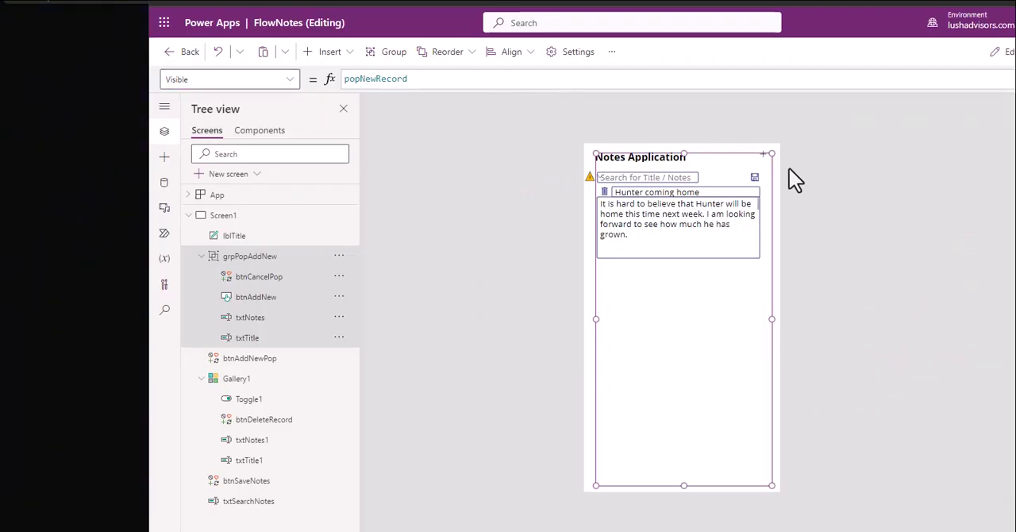
Step: Switch to Power Apps, examine the OnSelect formula of the plus icon btnAddNewPop and collapse the grpPopAddNew group
left_click(765, 157)
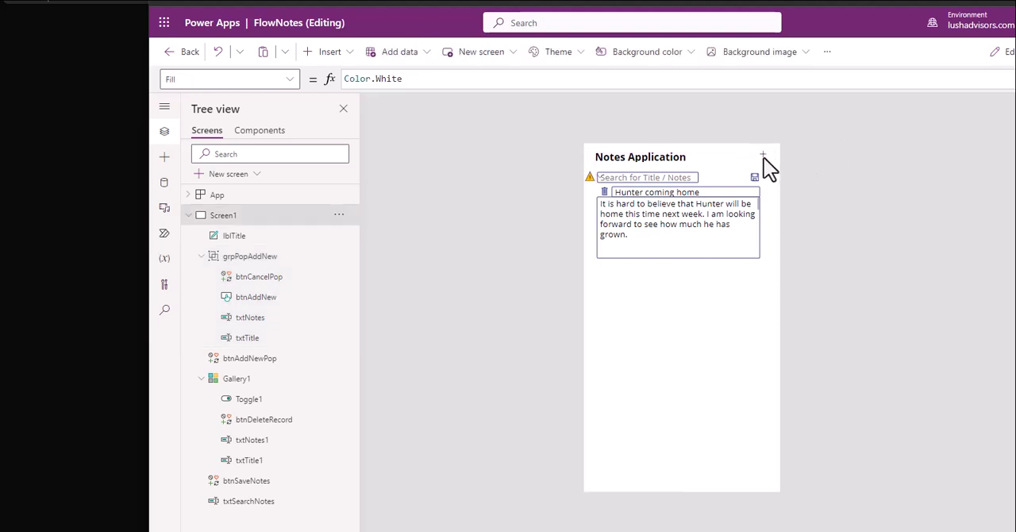
left_click(763, 157)
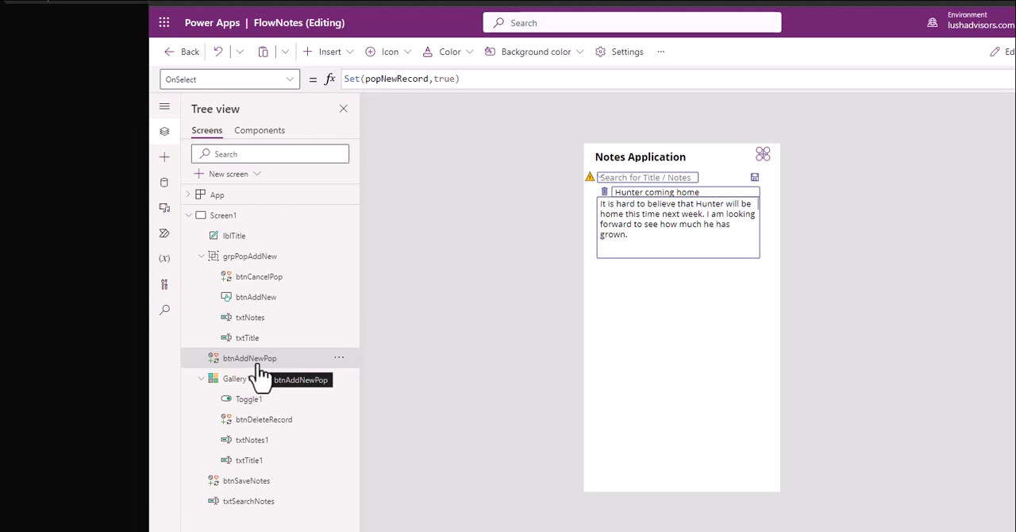
left_click(201, 256)
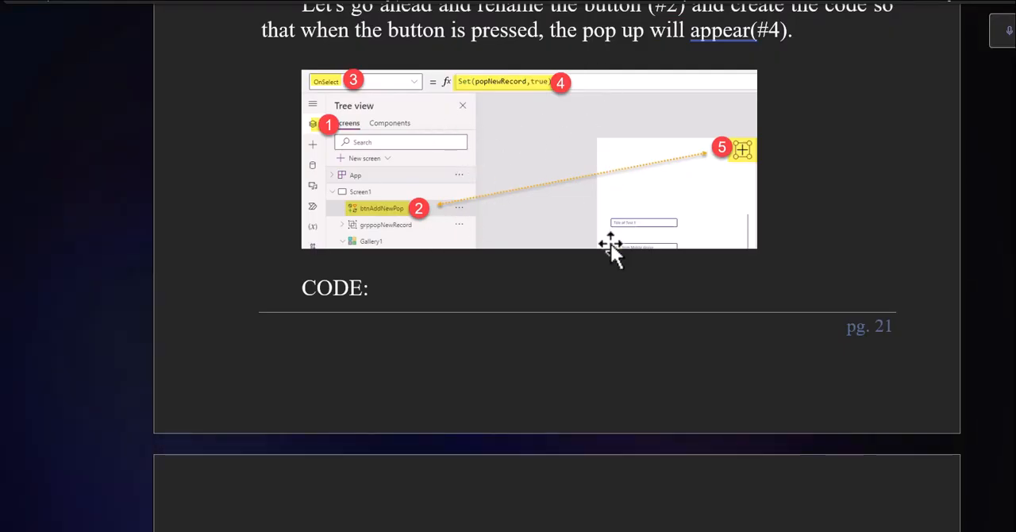
Step: Switch to the Word guide and read the Visible code for hiding the plus icon while the popup appears
scroll(611, 254, "down", 3)
scroll(512, 258, "down", 3)
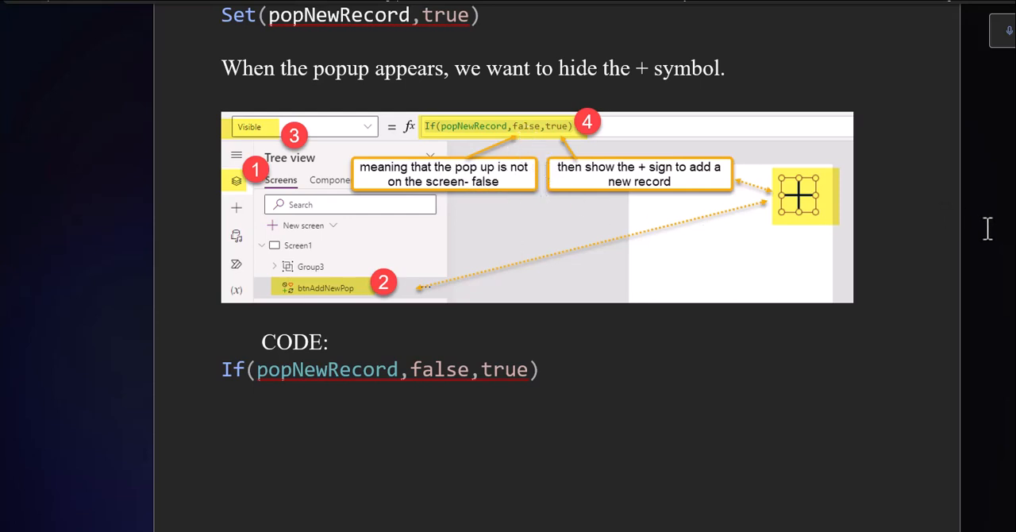
Step: Switch to Power Apps, preview the app, open and dismiss the new-note popup repeatedly and return to editing
key("alt+Tab")
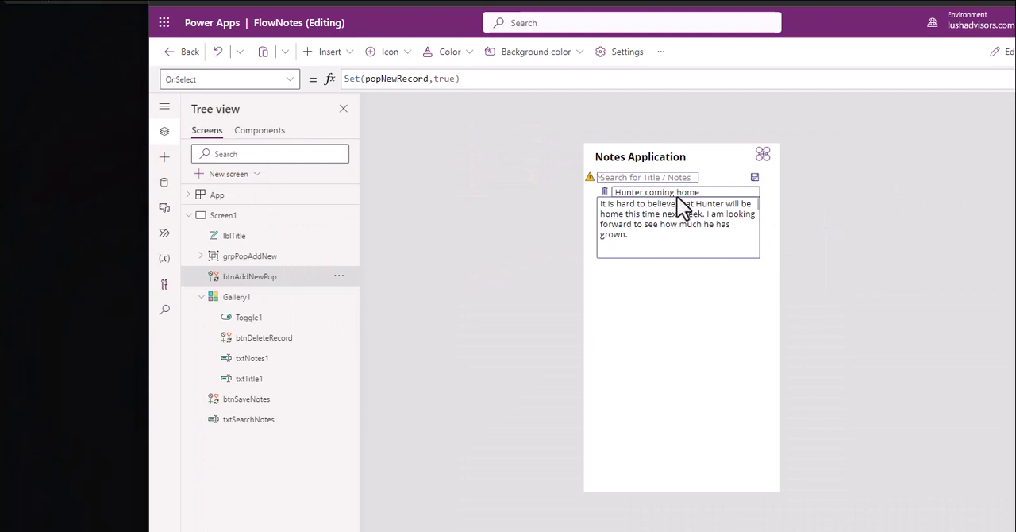
left_click(873, 167)
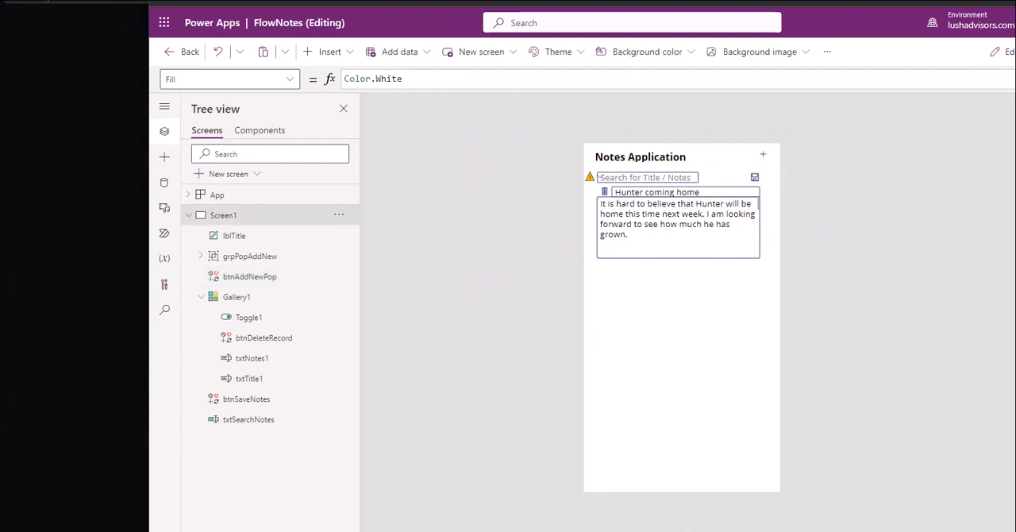
key("F5")
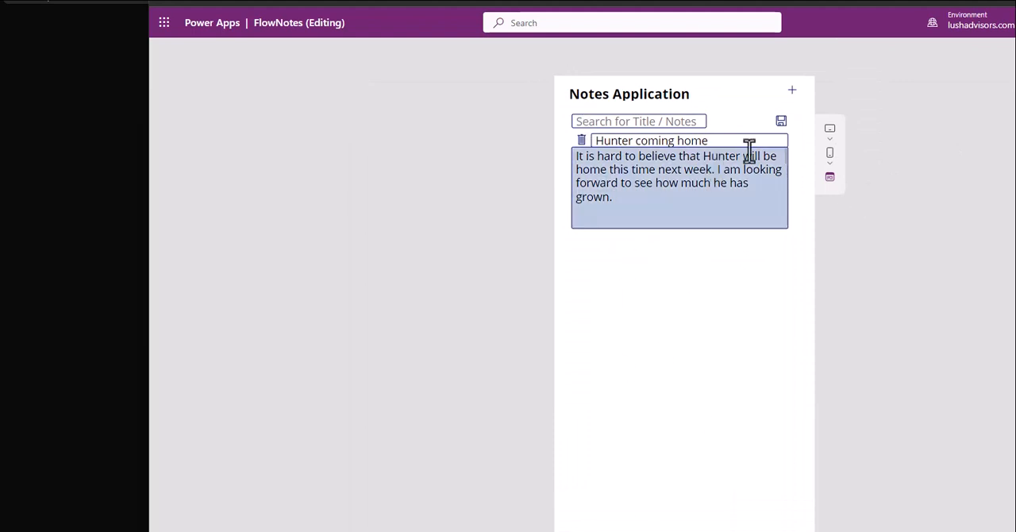
left_click(793, 89)
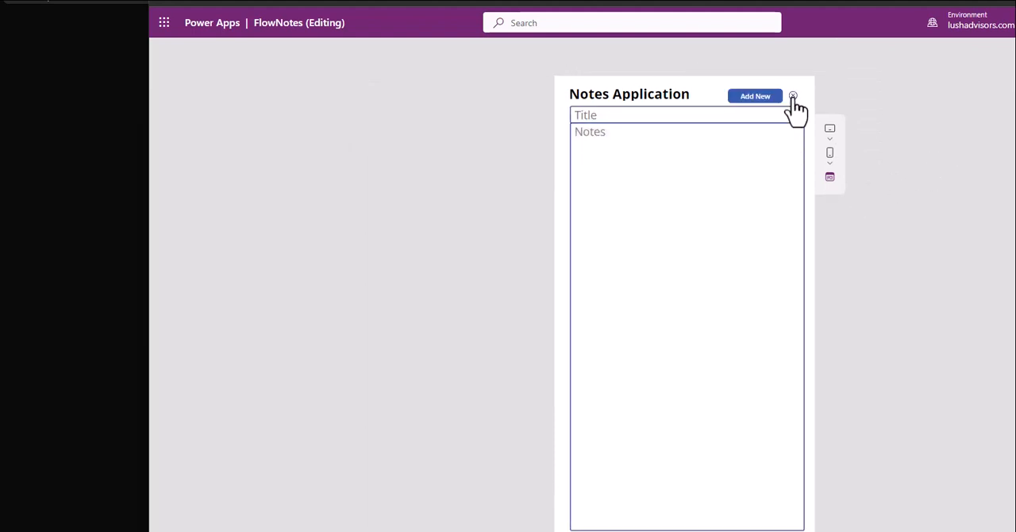
left_click(792, 96)
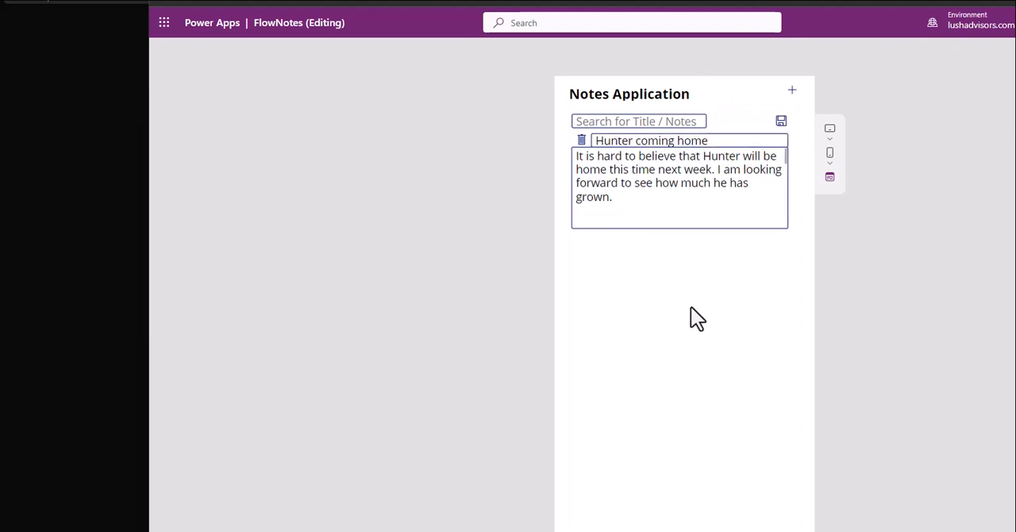
left_click(793, 95)
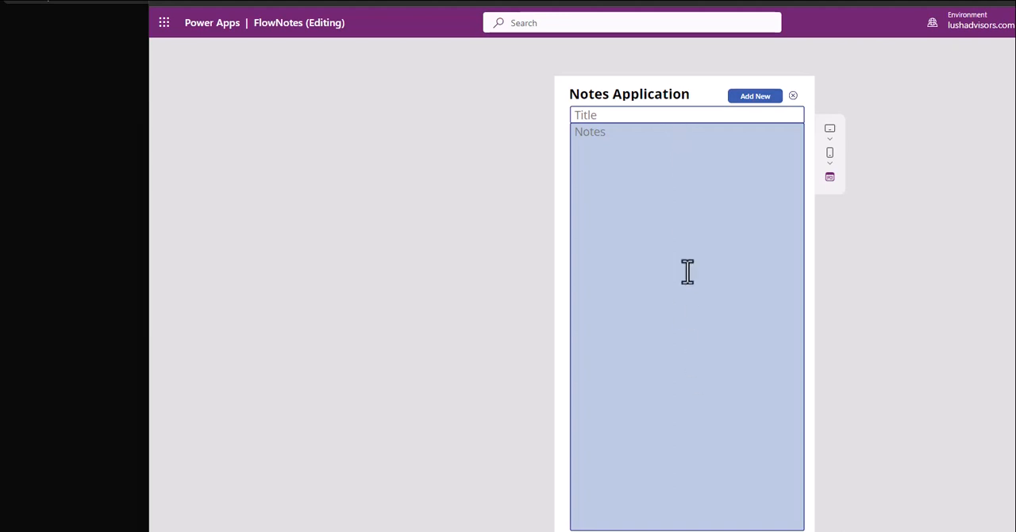
left_click(793, 96)
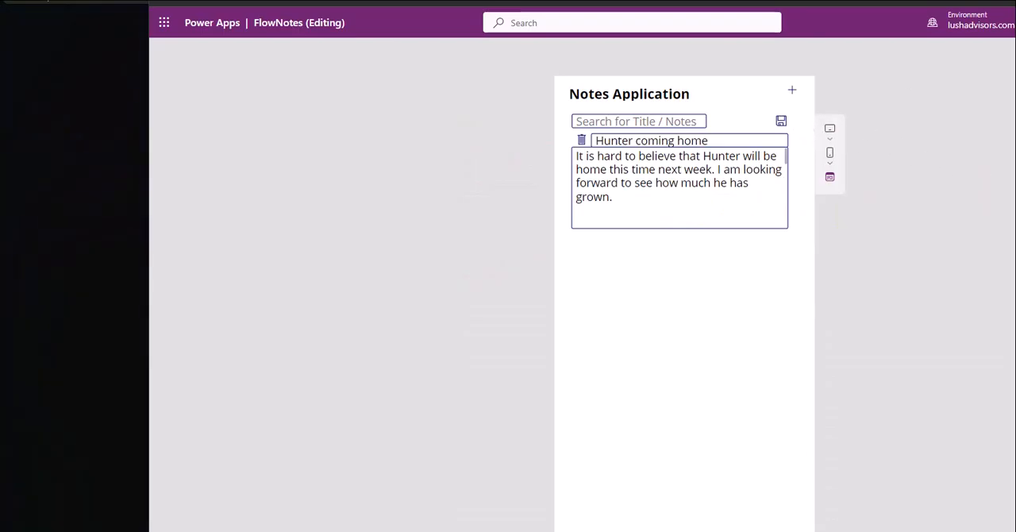
left_click(792, 93)
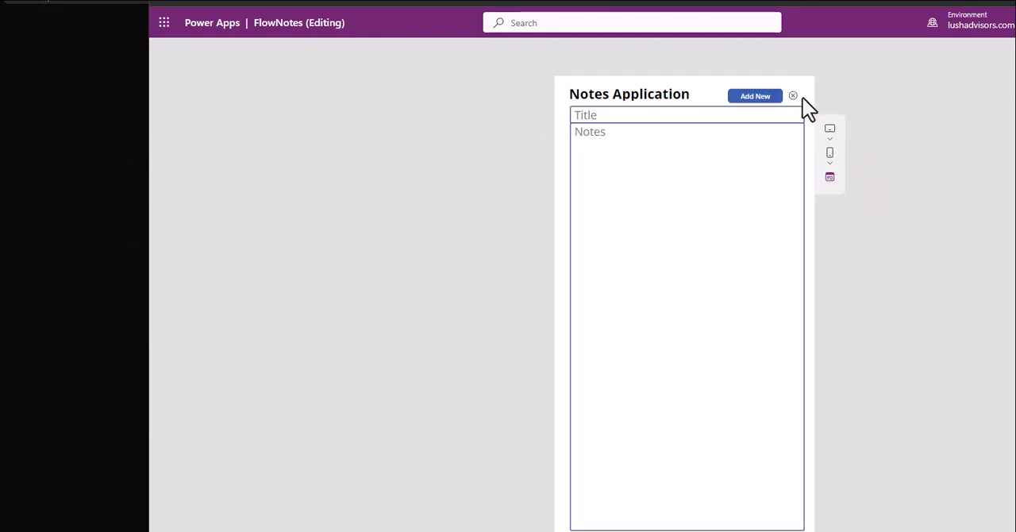
left_click(792, 96)
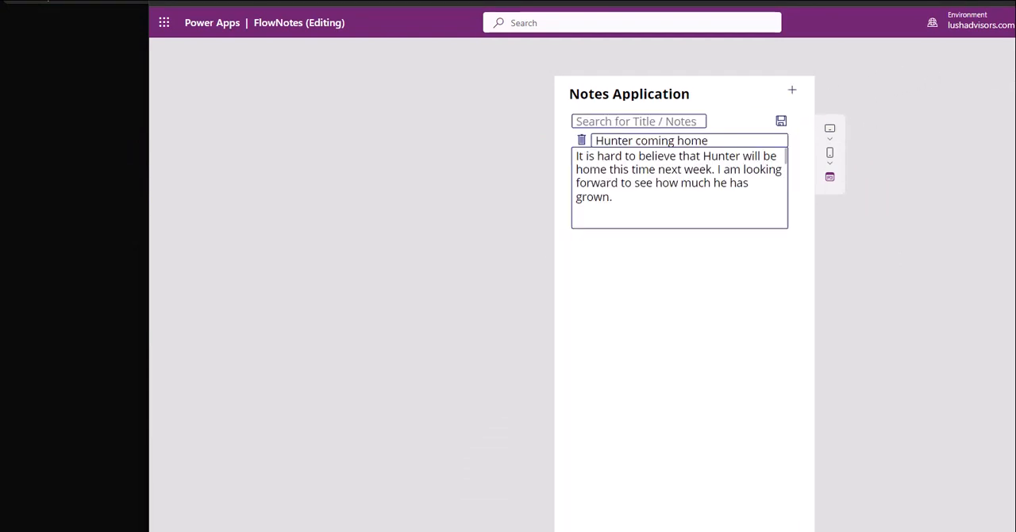
key("Escape")
Step: Select btnAddNewPop, preview the app again and test its plus and cancel icons, leaving the new-note popup open
left_click(760, 157)
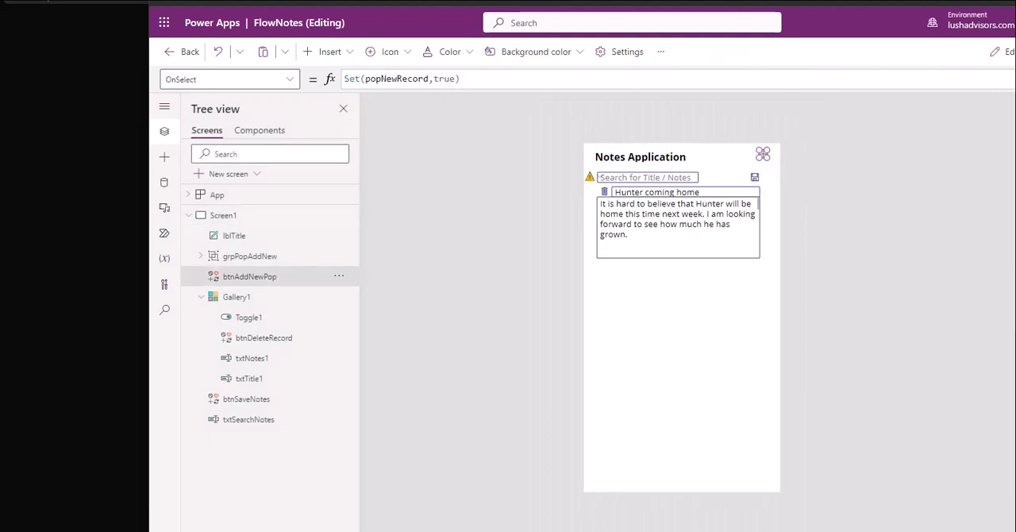
key("F5")
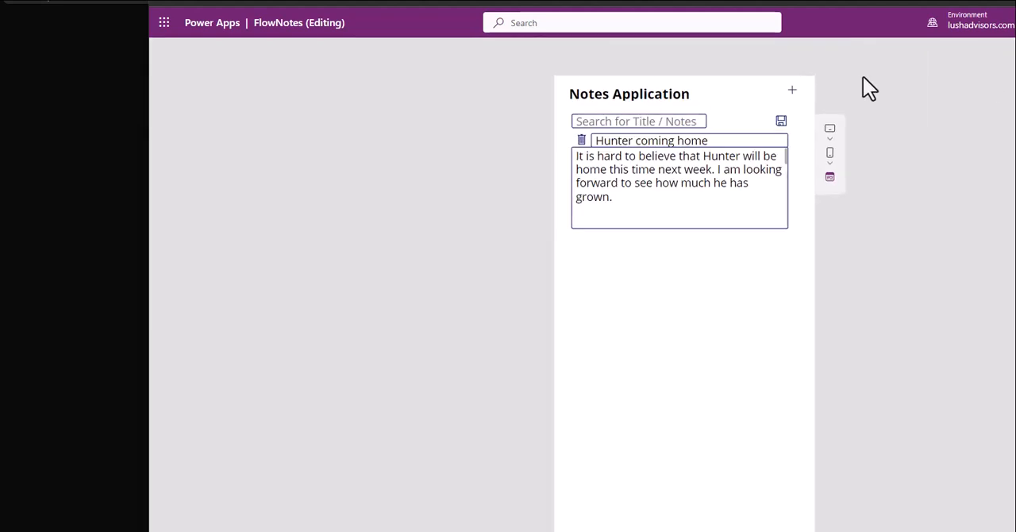
left_click(796, 95)
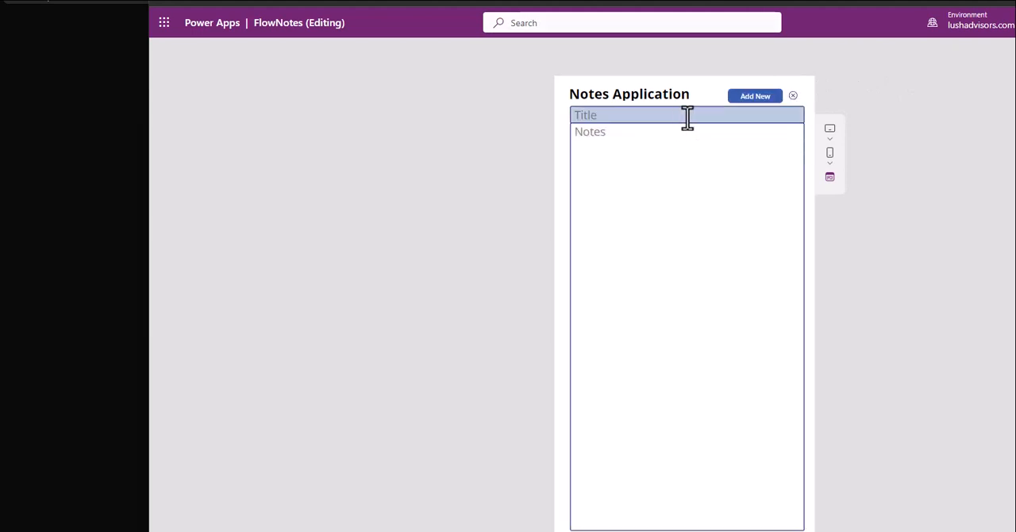
left_click(793, 96)
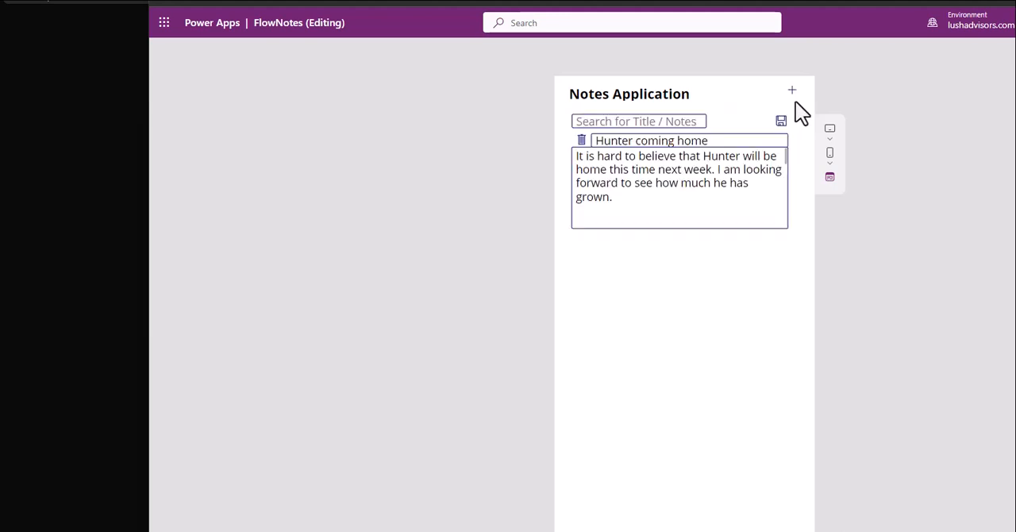
left_click(792, 91)
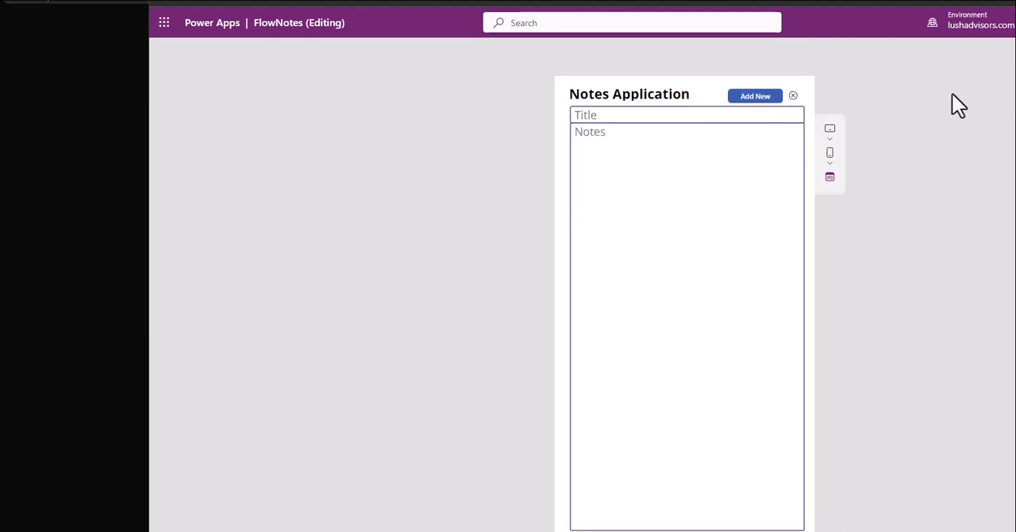
left_click(793, 96)
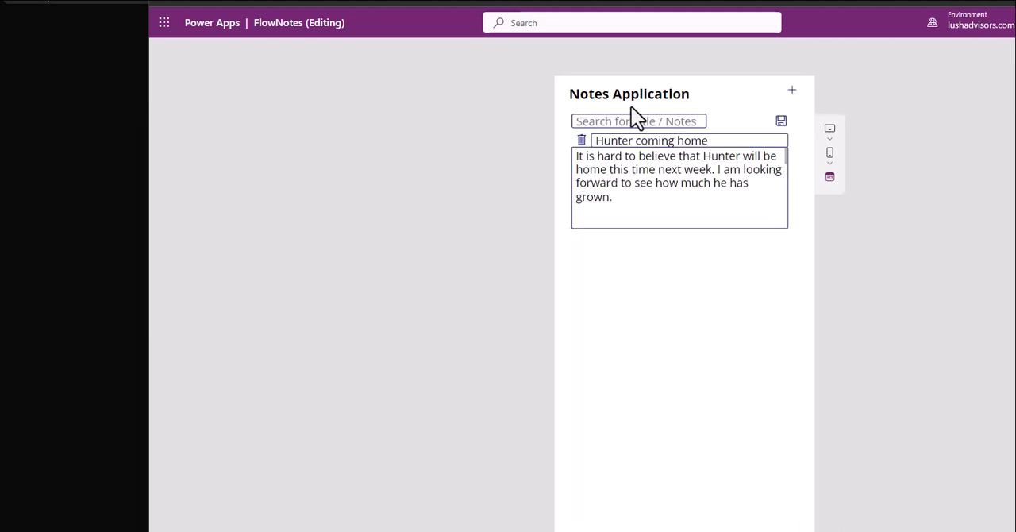
left_click(791, 90)
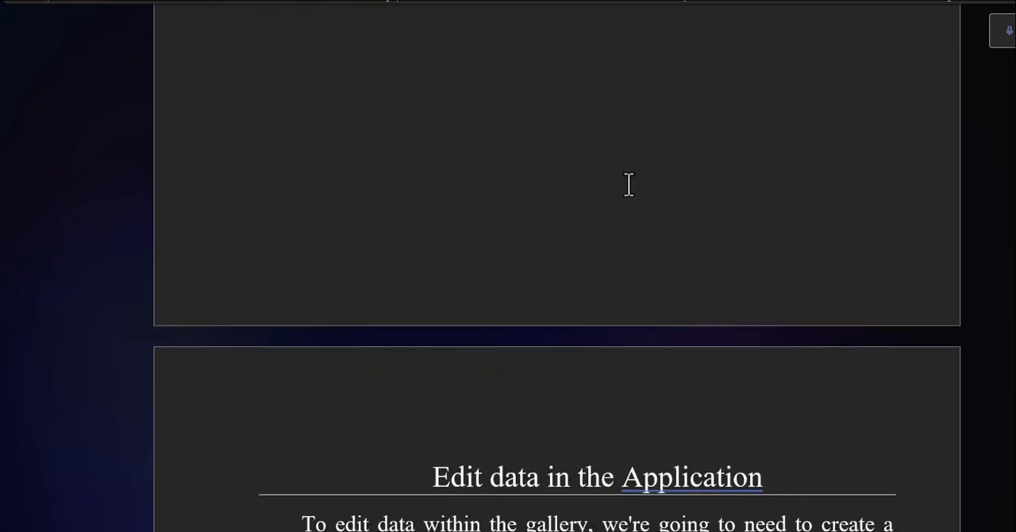
Step: Switch to the Word guide and read the introduction to Edit data in the Application
scroll(627, 179, "down", 3)
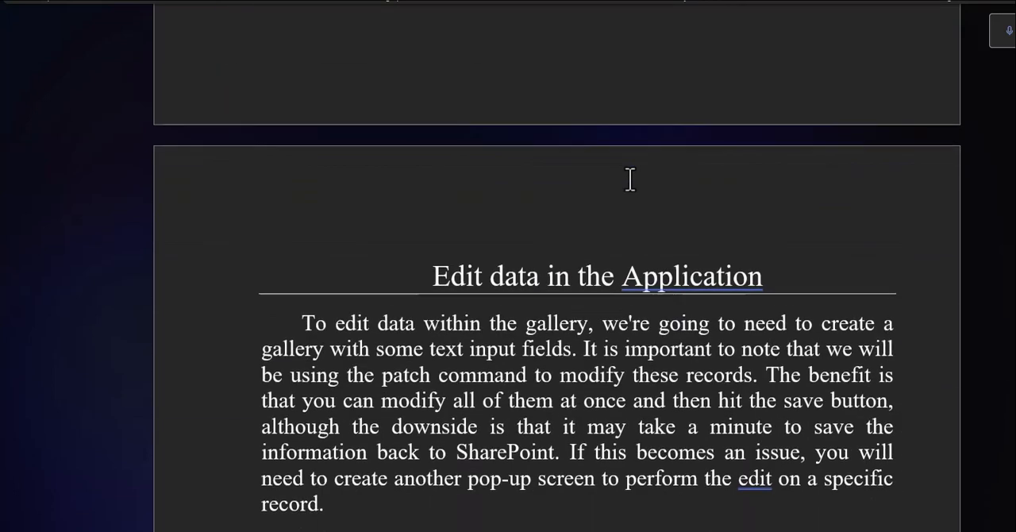
scroll(639, 168, "down", 7)
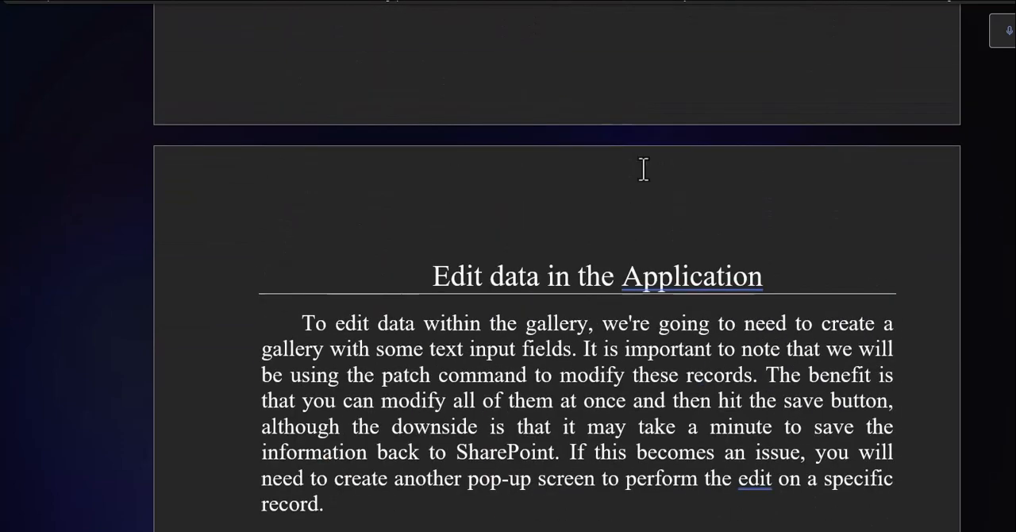
scroll(644, 167, "up", 1)
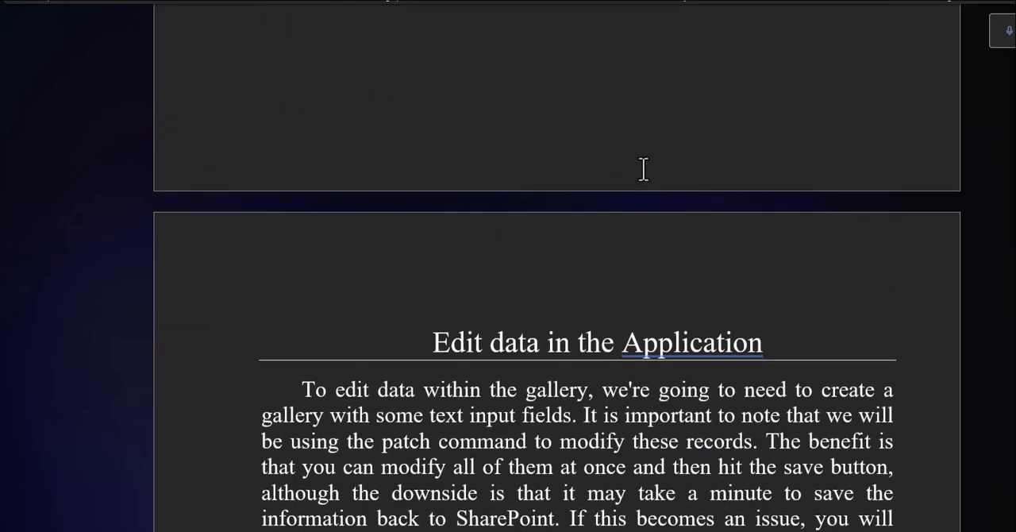
scroll(644, 167, "down", 2)
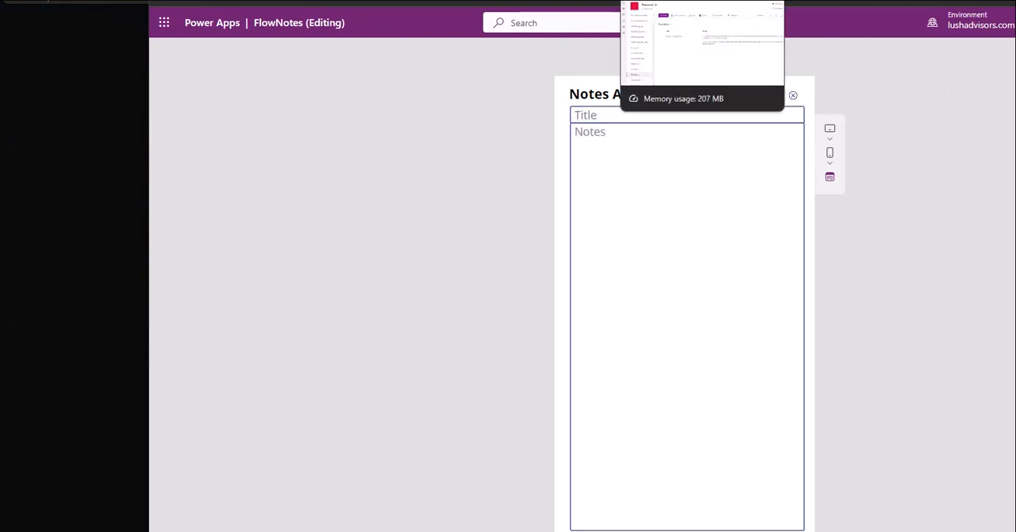
Step: Dismiss the popup in the Power Apps preview and look at the existing items of the FlowNotes list in SharePoint
left_click(635, 115)
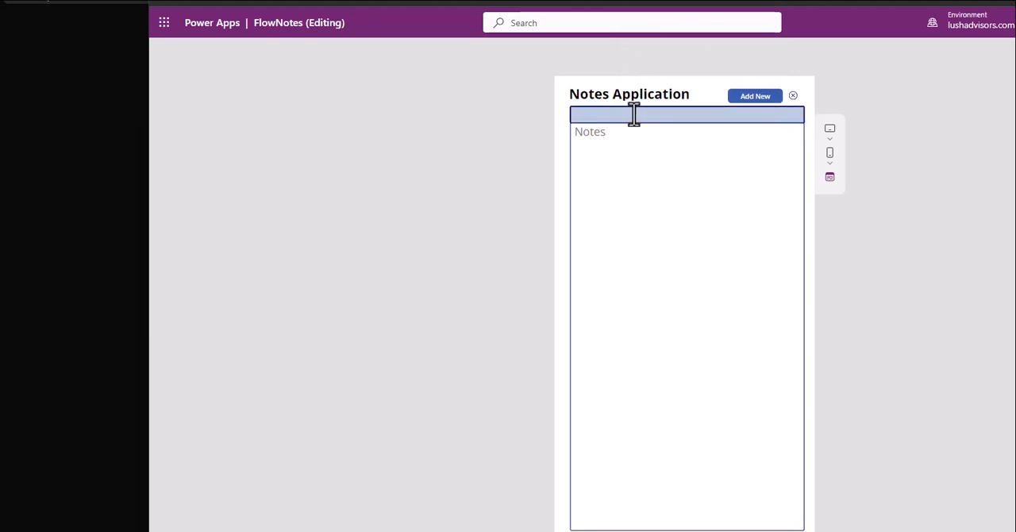
left_click(792, 95)
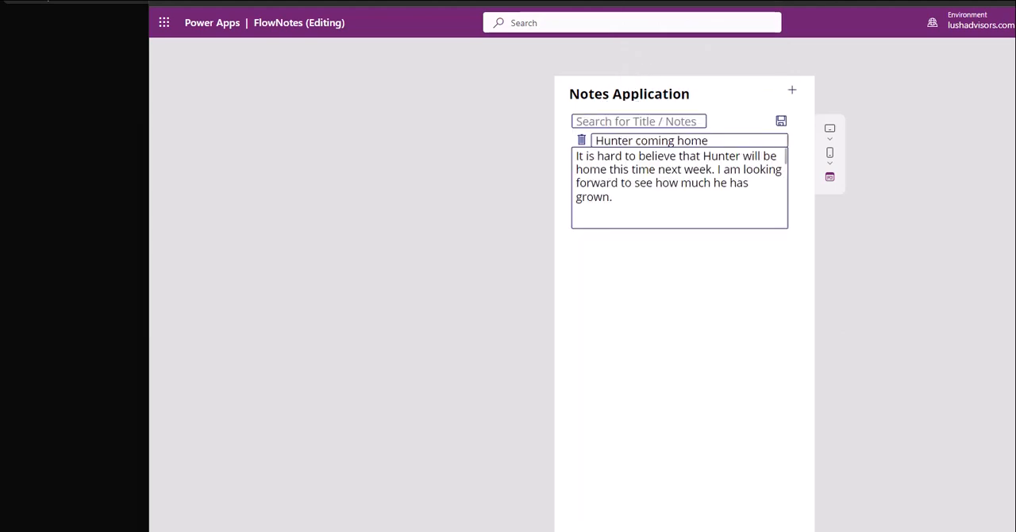
left_click(333, 2)
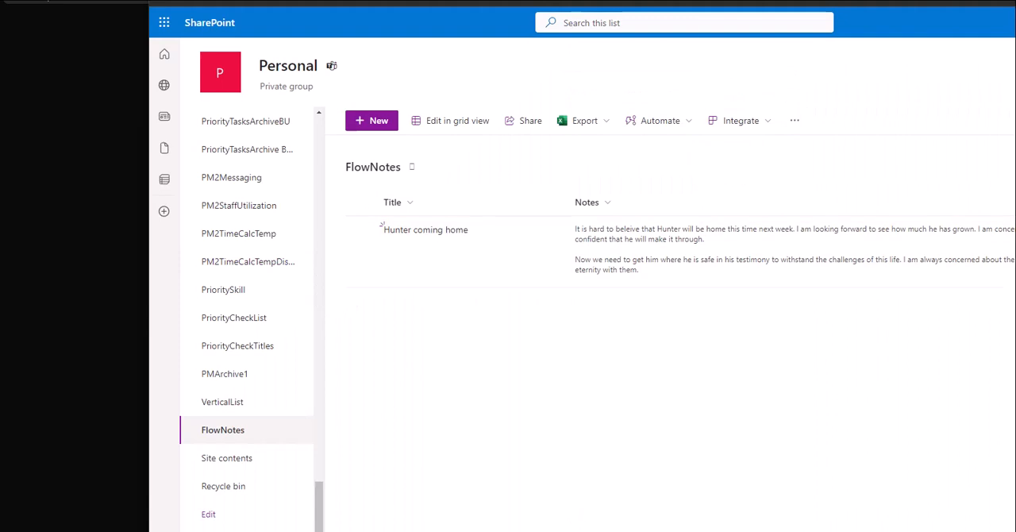
left_click(445, 2)
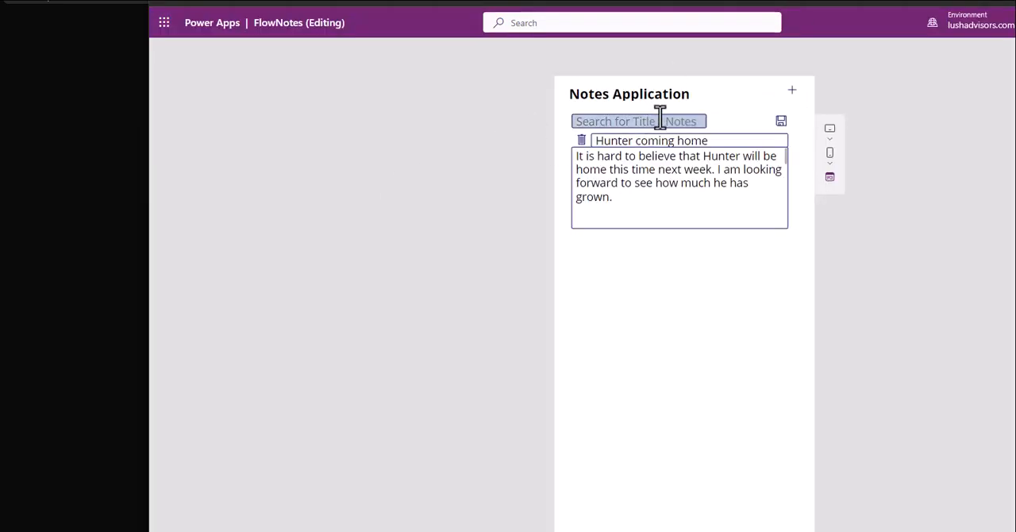
Step: Add a note titled "New Record" with the text "Donald Duck as the note" through the new-note popup
left_click(792, 93)
left_click(612, 115)
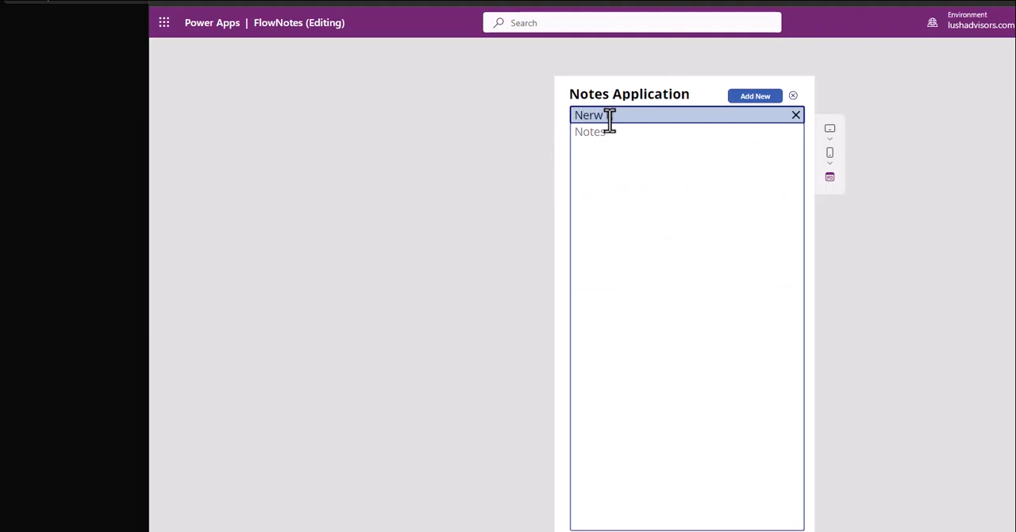
key("ctrl+a")
type("R")
key("Tab")
key("Tab")
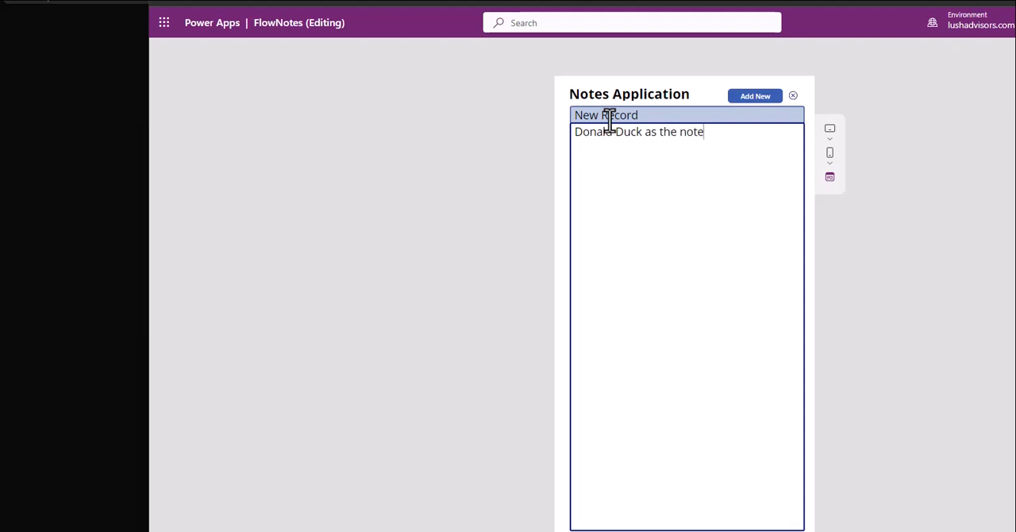
left_click(756, 103)
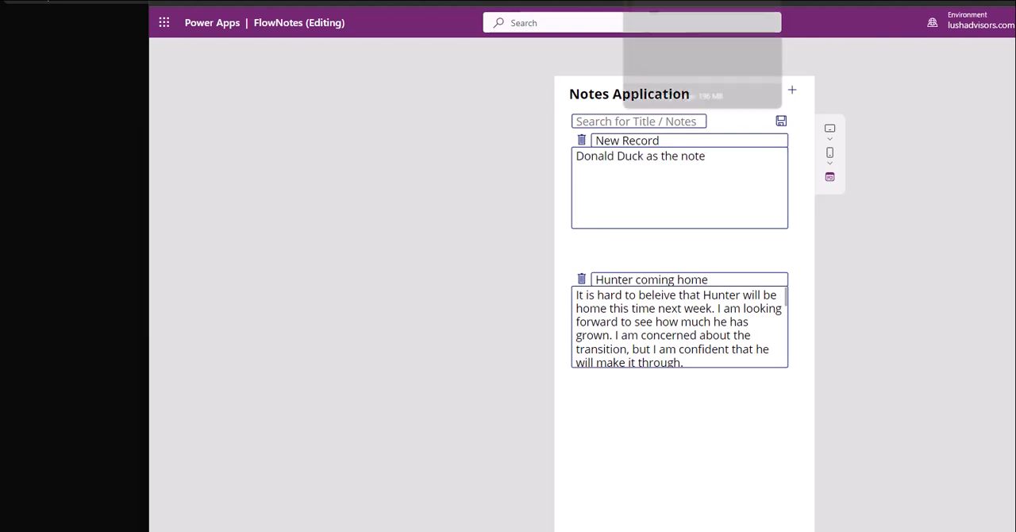
Step: Switch to SharePoint and refresh the FlowNotes list to check for the added note
left_click(675, 1)
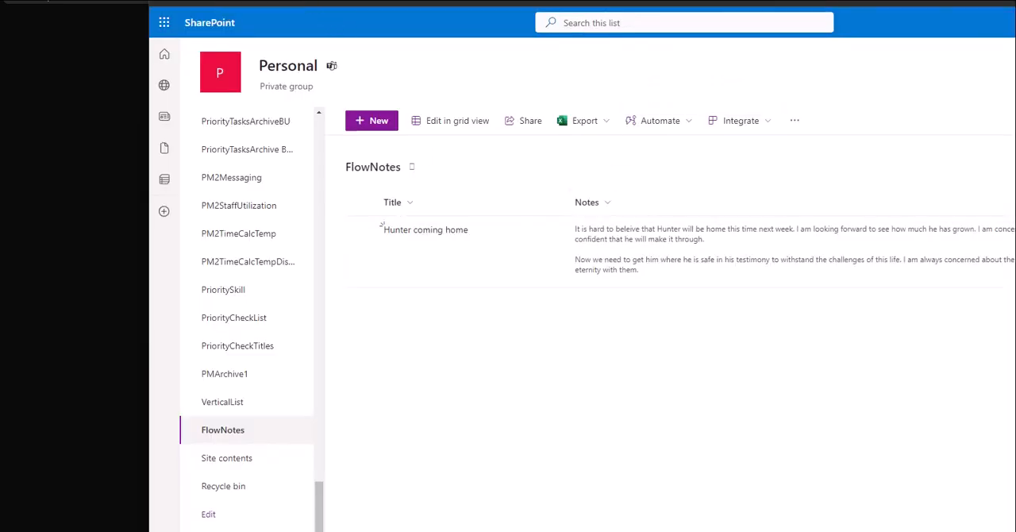
key("F5")
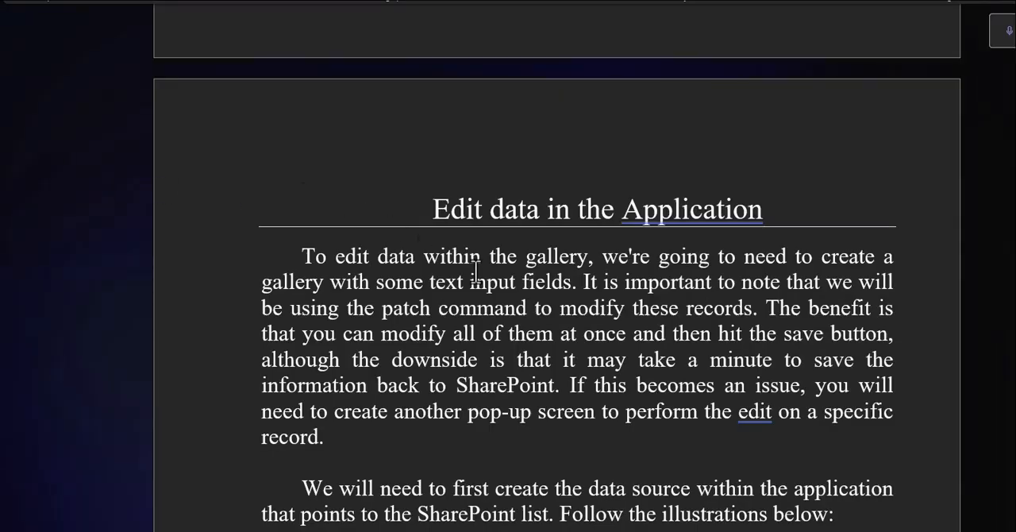
Step: Return to the Word guide and review its Edit data in the Application section, including the SharePoint data source instructions
scroll(475, 272, "down", 5)
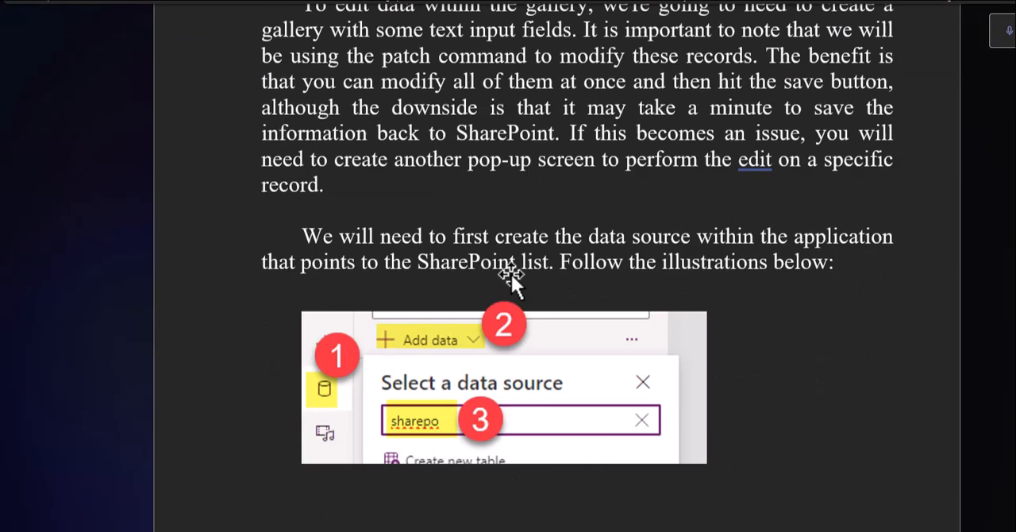
scroll(524, 278, "up", 6)
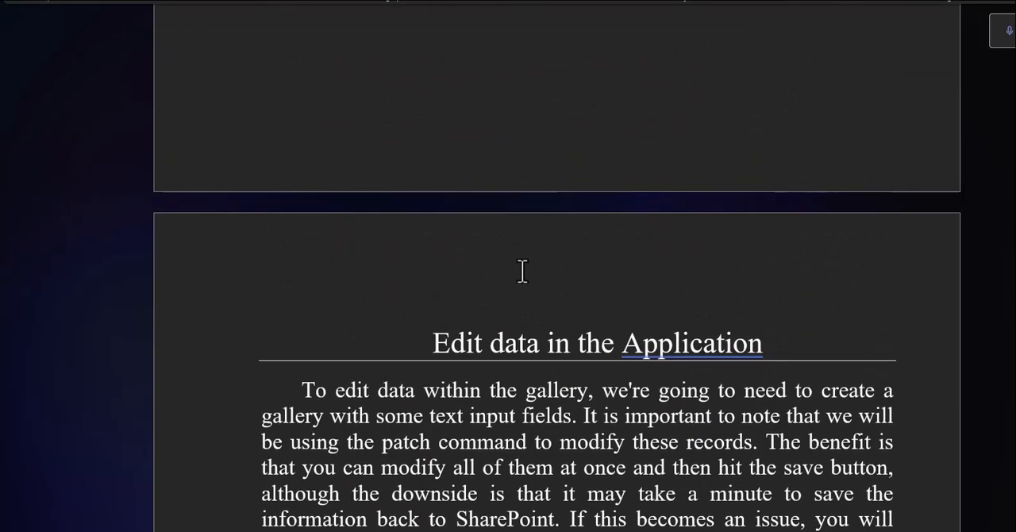
scroll(524, 273, "down", 3)
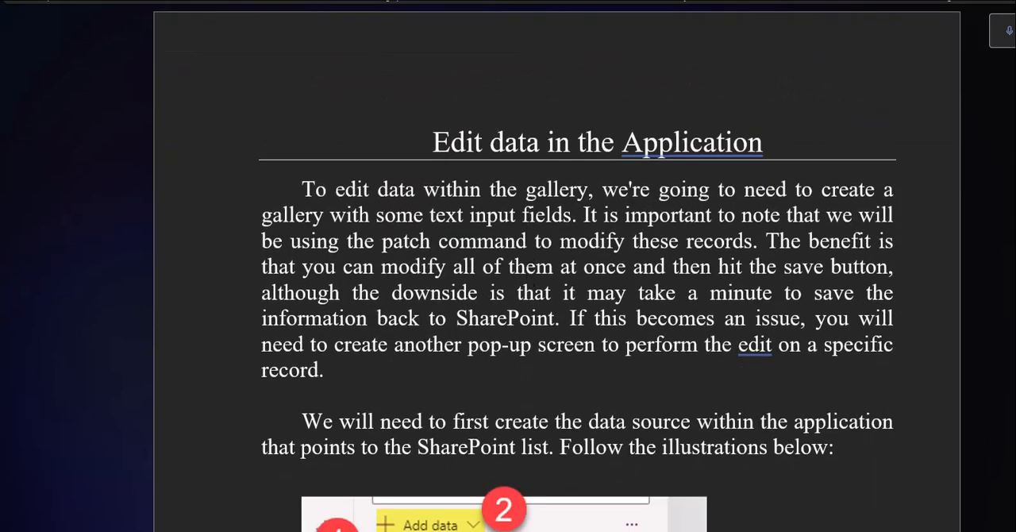